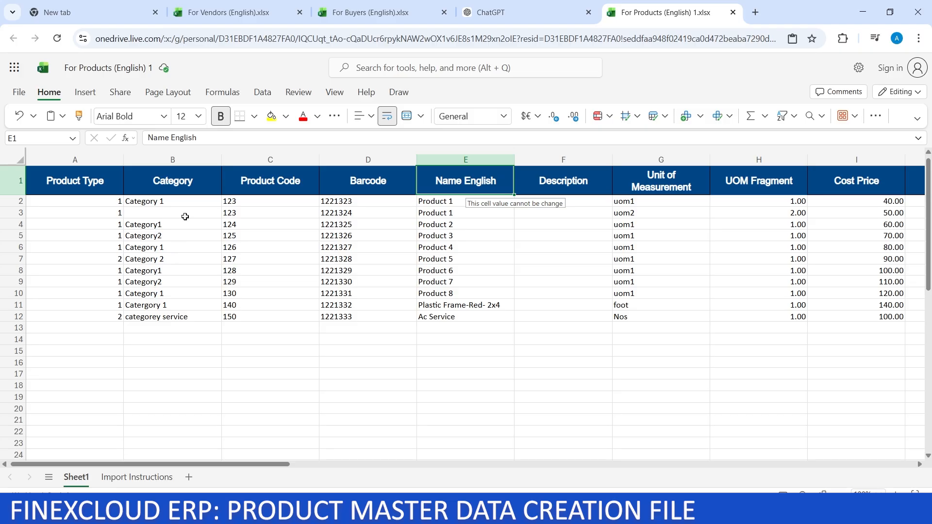
Review the Product Type and Category columns, checking the header cells and entries for several product and service rows.
left_click(53, 184)
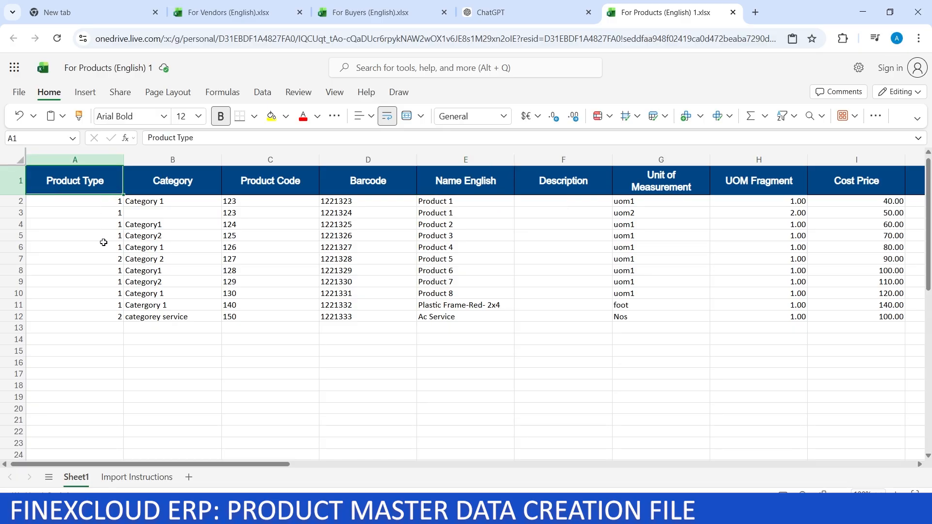
left_click(79, 226)
left_click(108, 318)
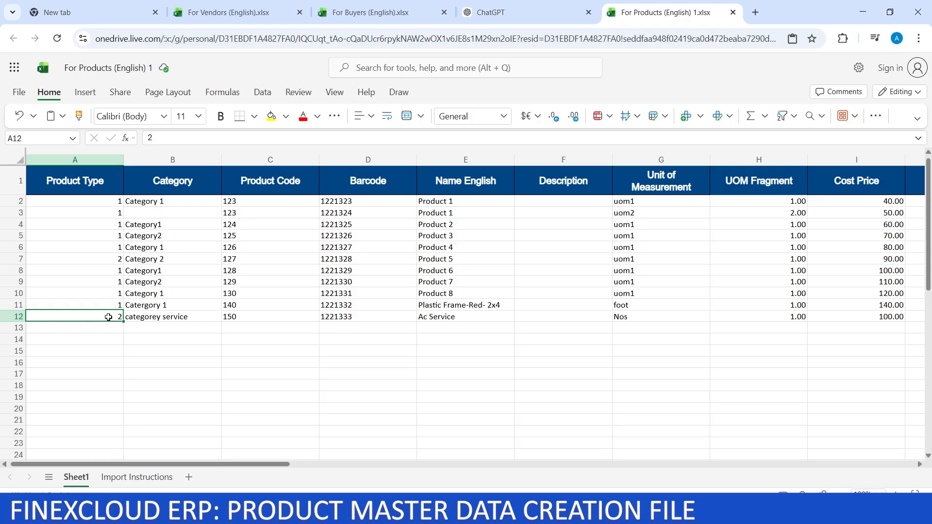
left_click(107, 295)
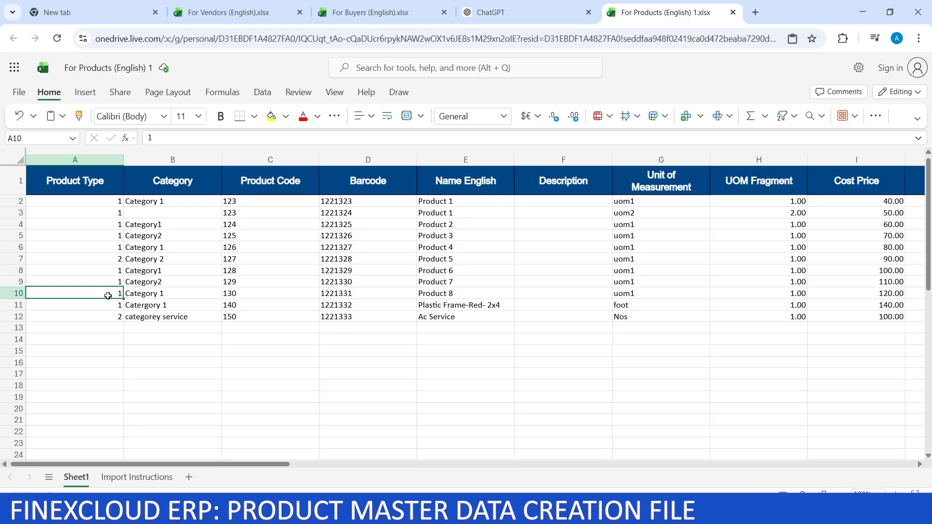
left_click(109, 317)
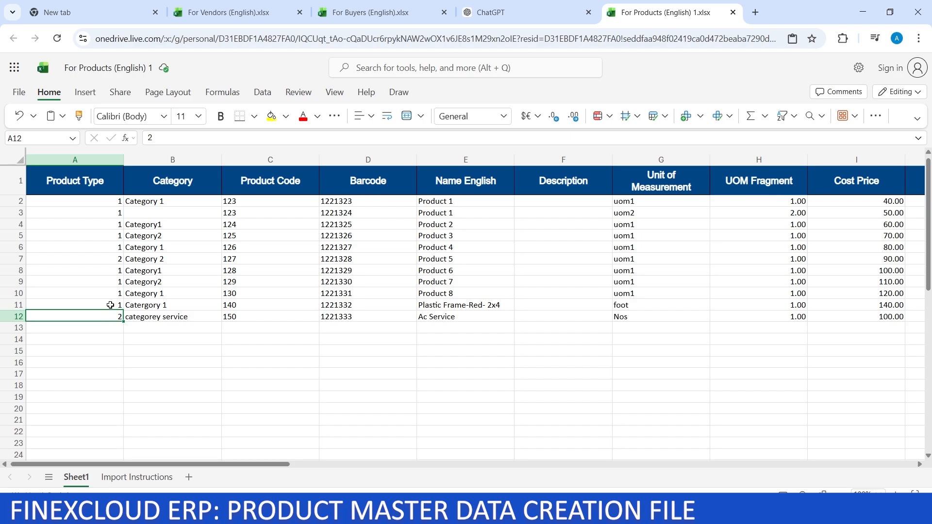
left_click(112, 305)
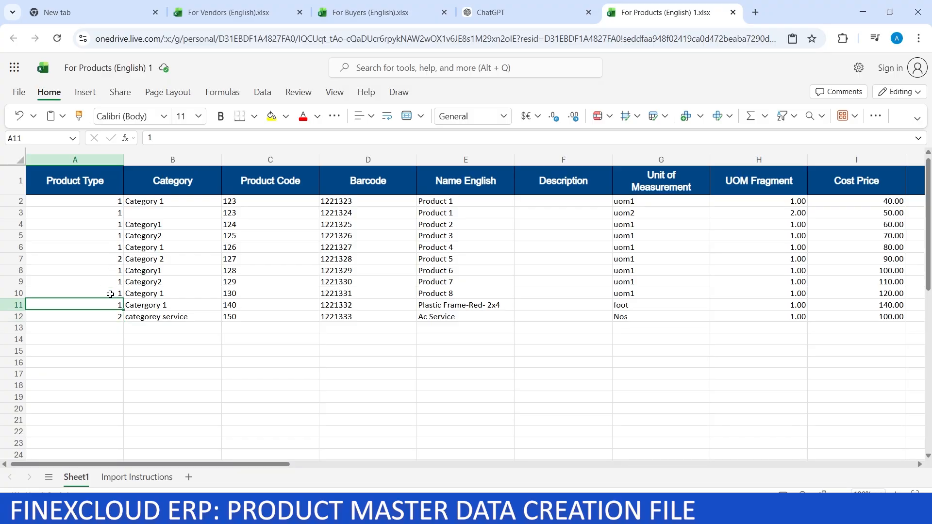
left_click(109, 283)
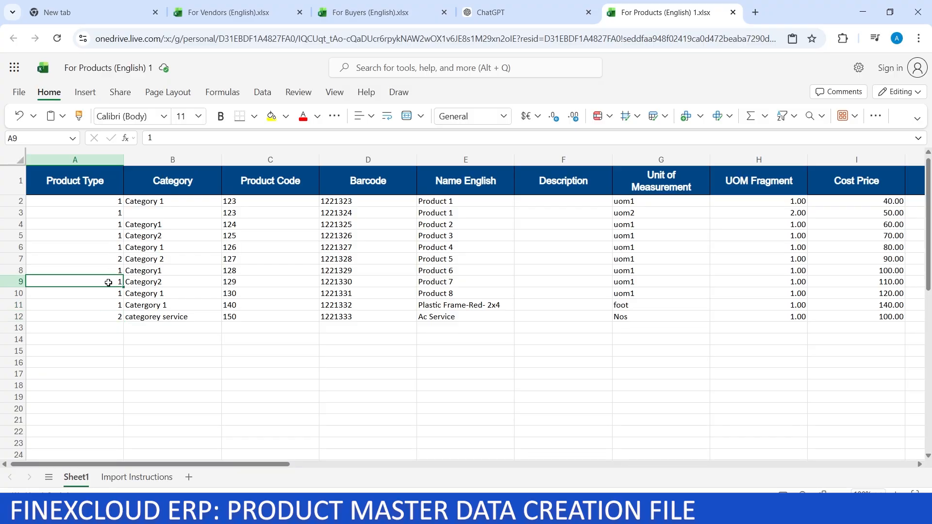
left_click(178, 186)
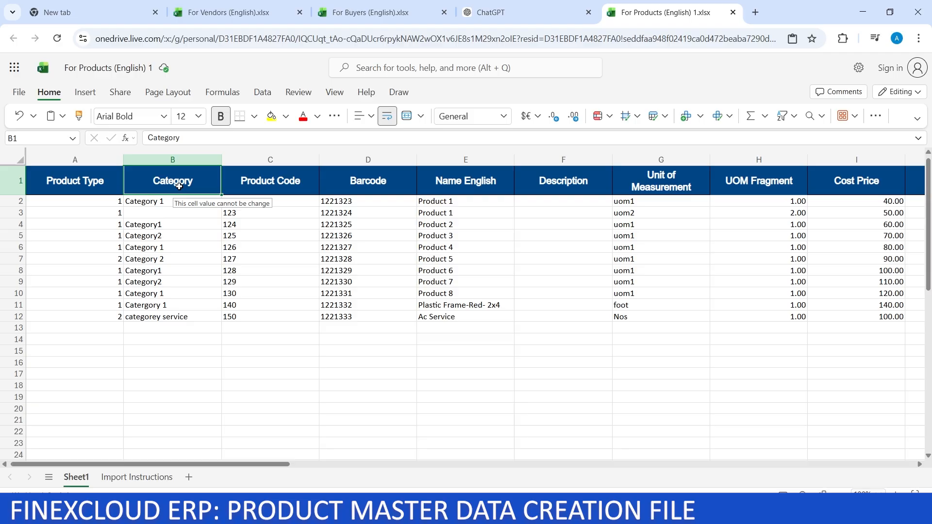
left_click(201, 236)
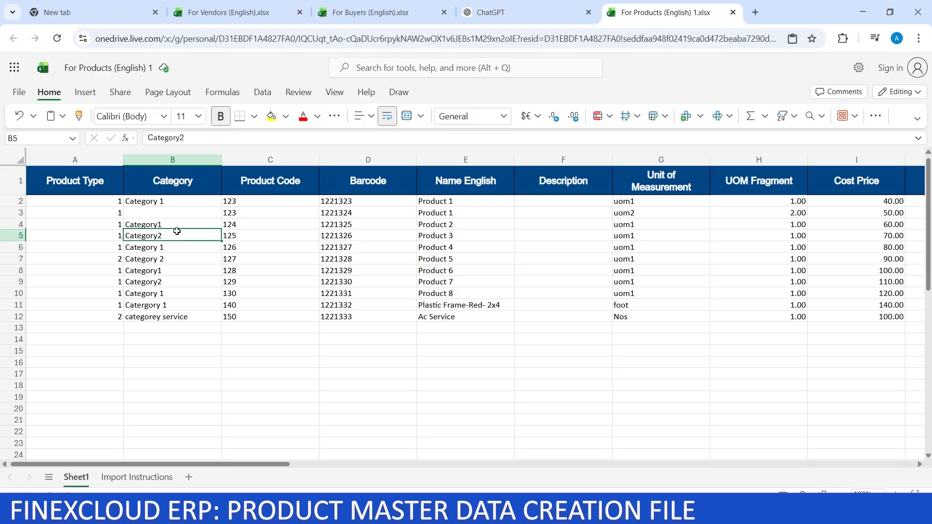
left_click(162, 305)
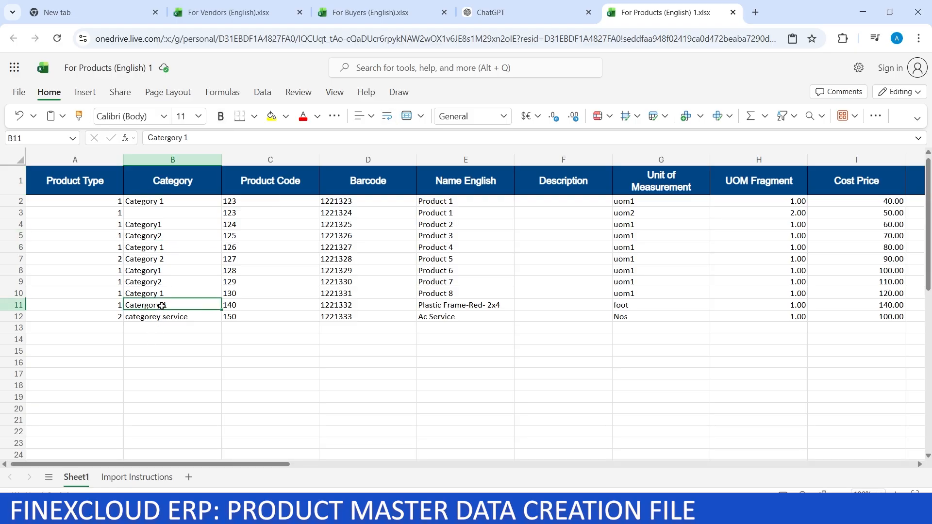
Examine the Product Code column from header to last entry, and check the end of the Barcode column.
left_click(268, 189)
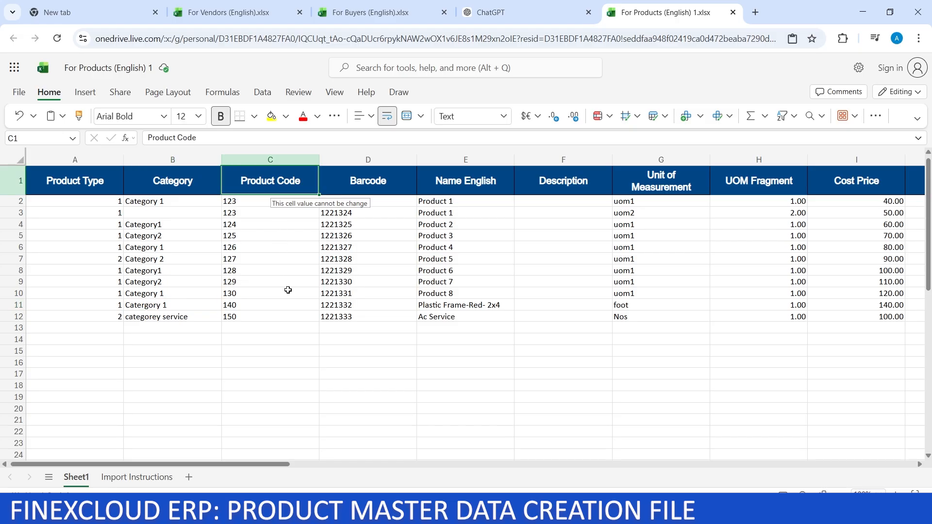
left_click(276, 259)
left_click(267, 331)
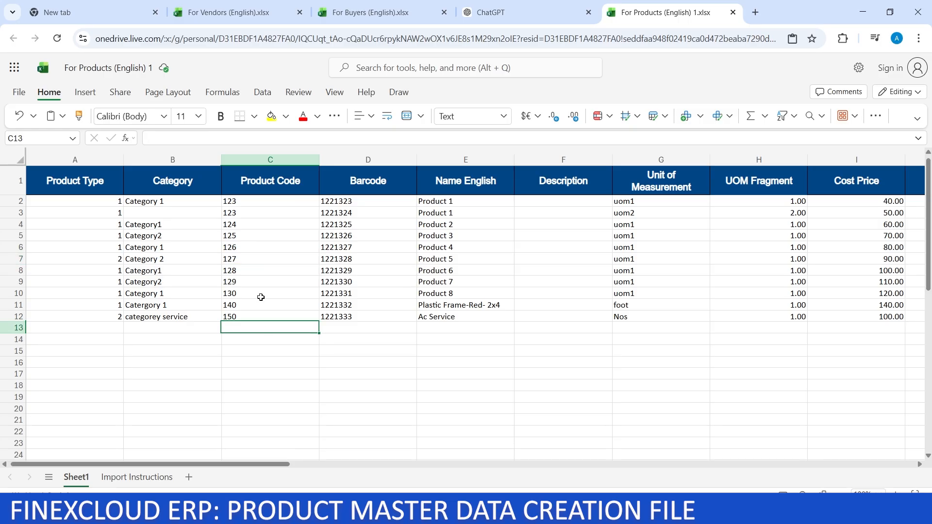
left_click(264, 315)
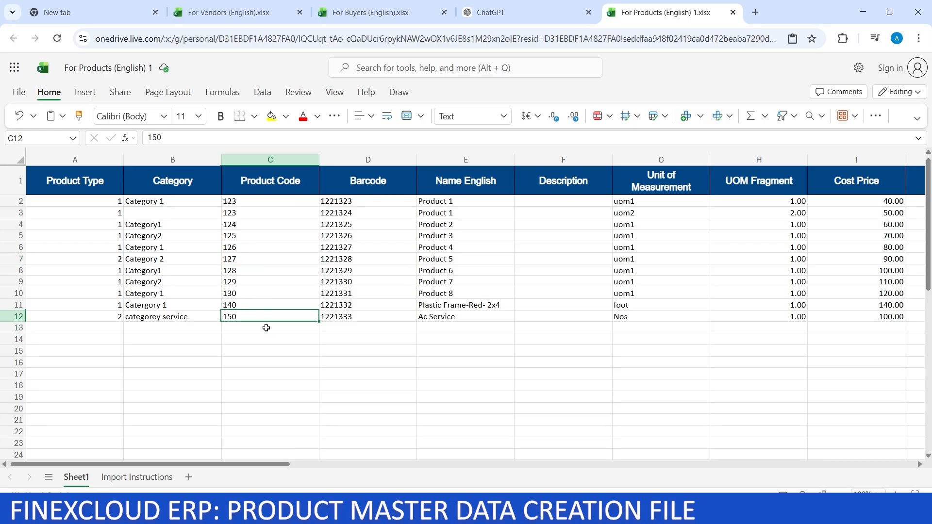
left_click(266, 328)
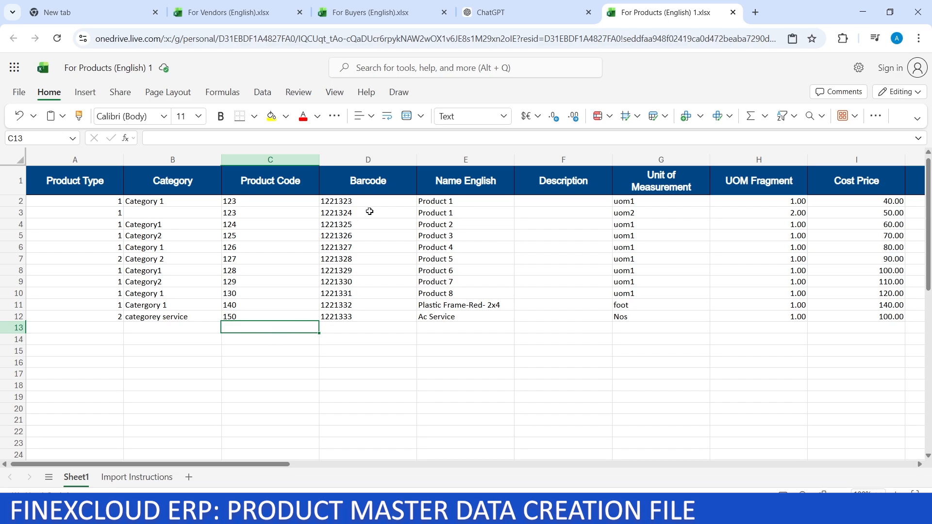
left_click(369, 335)
left_click(374, 326)
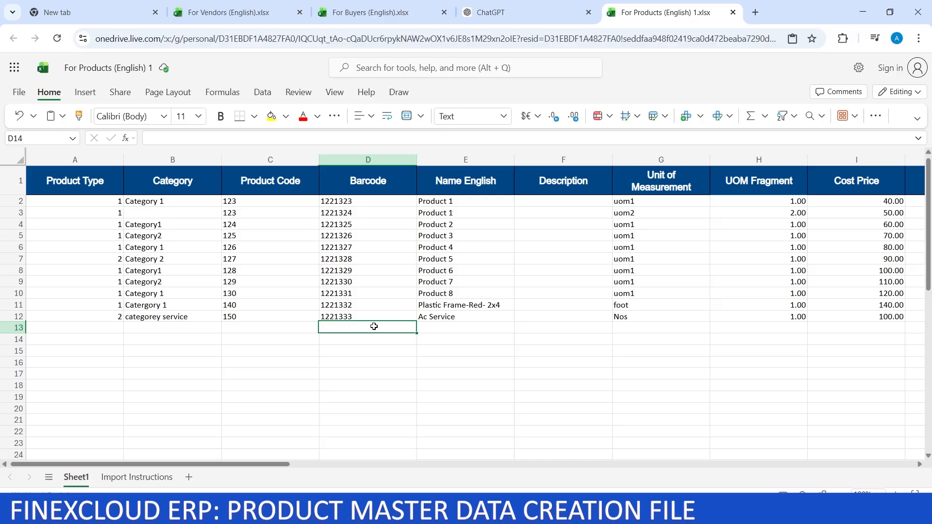
Review the Name English column and the Description cell of the plastic frame product in row 11.
left_click(457, 182)
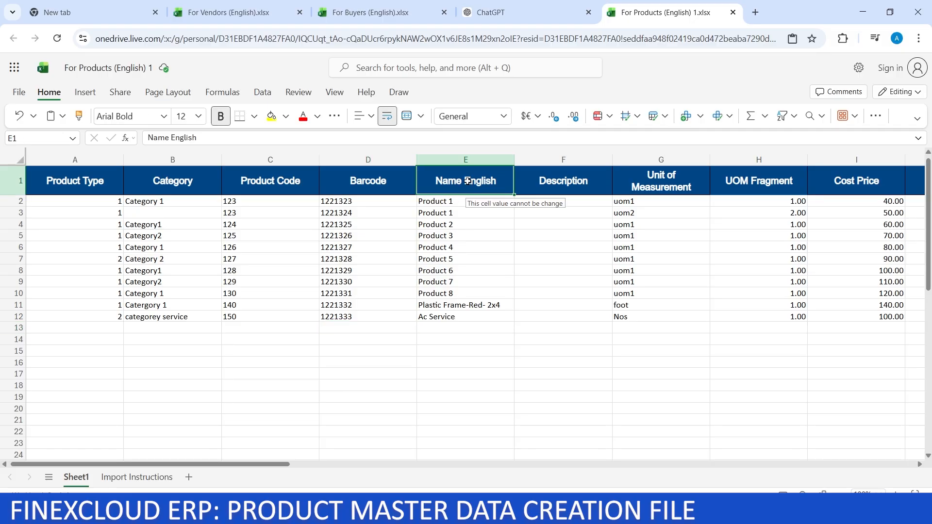
left_click(456, 307)
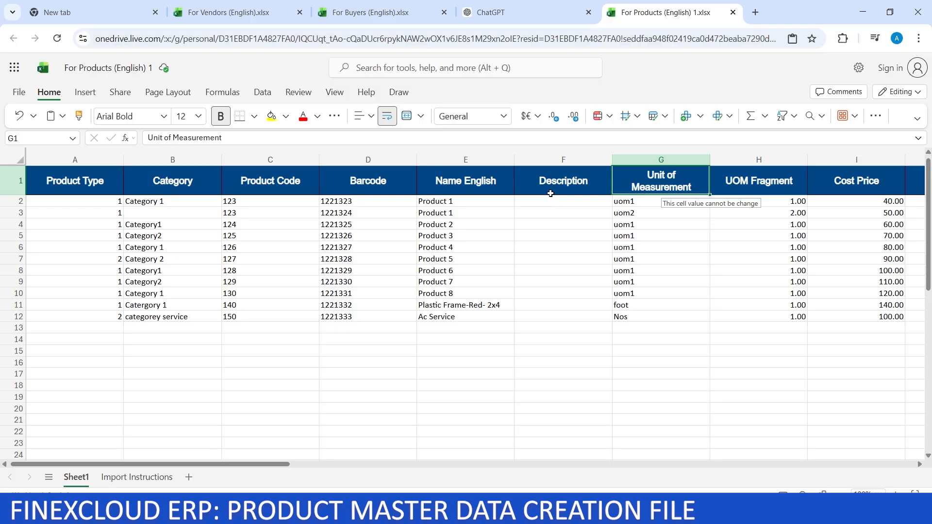
left_click(453, 310)
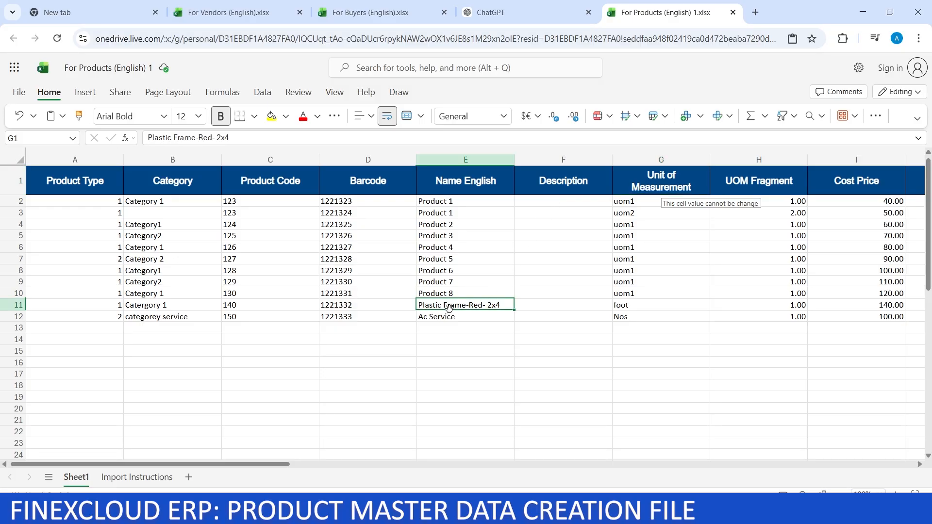
left_click(571, 307)
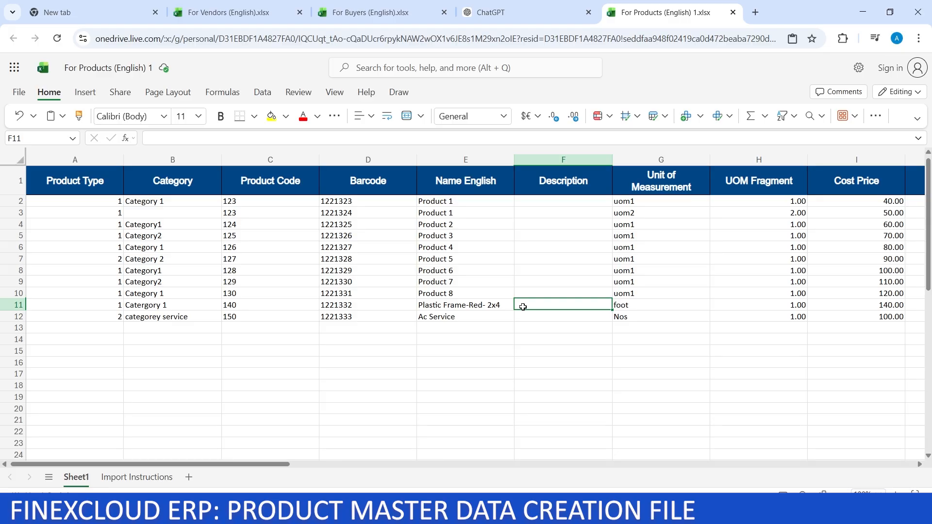
Compare the names of the plastic frame and Ac Service items with their Unit of Measurement, and review the UOM Fragment column.
left_click(645, 313)
left_click(647, 302)
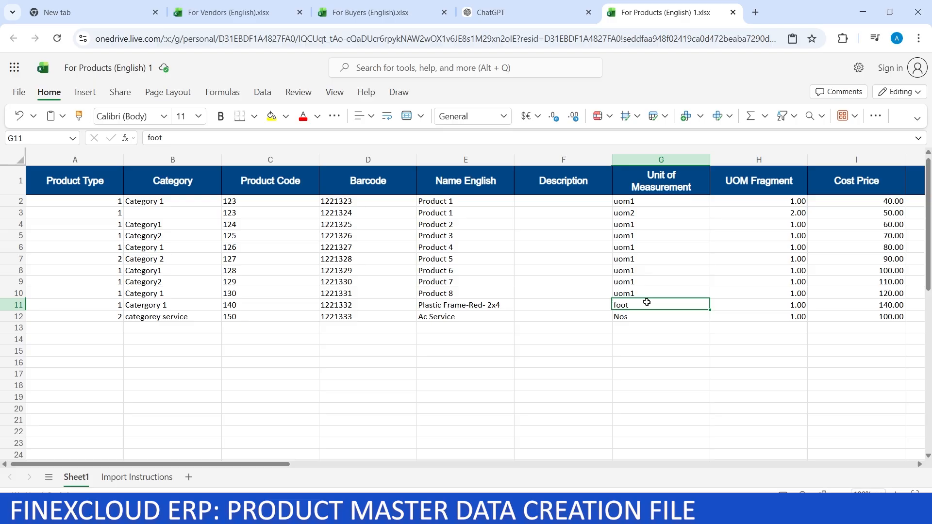
left_click(438, 306)
left_click(635, 304)
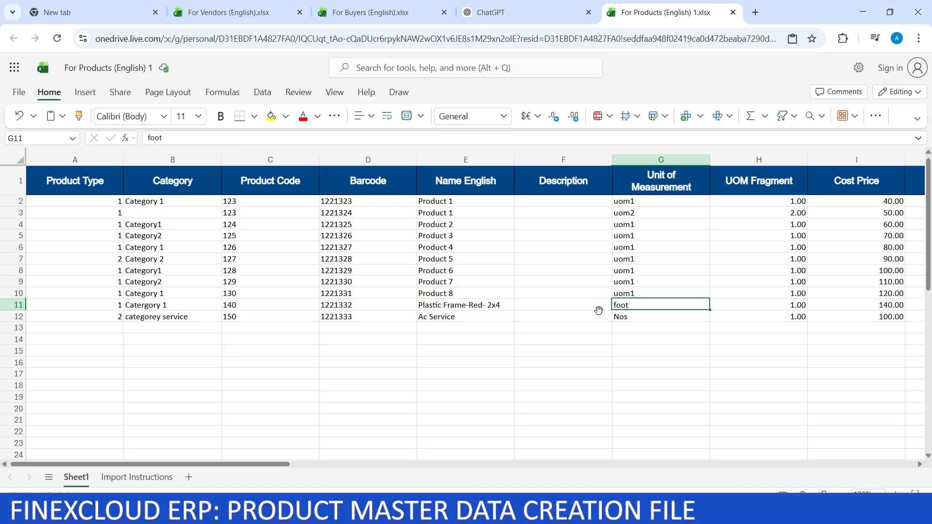
left_click(467, 320)
left_click(631, 319)
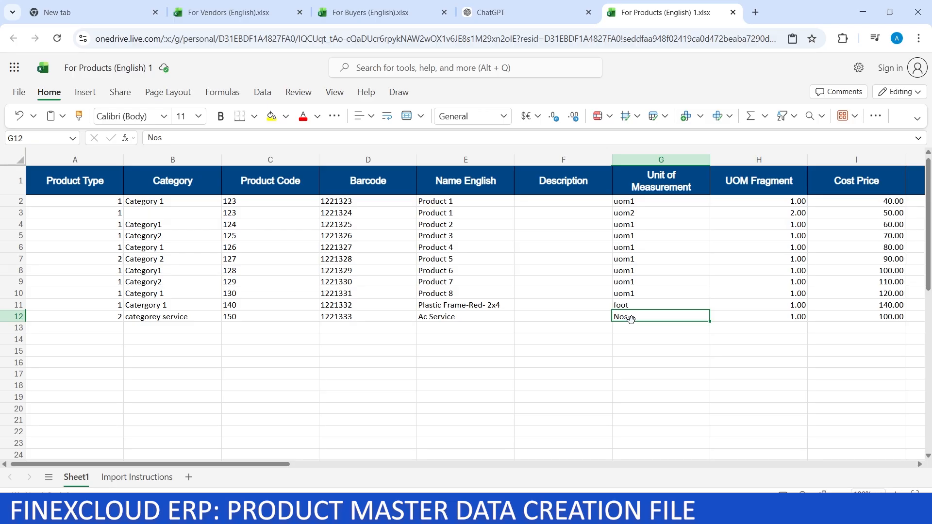
left_click(742, 185)
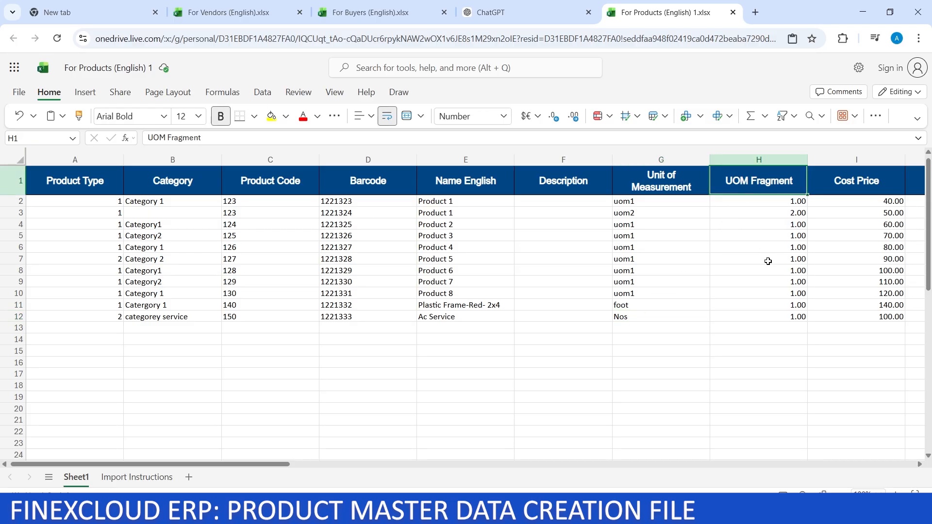
left_click(781, 307)
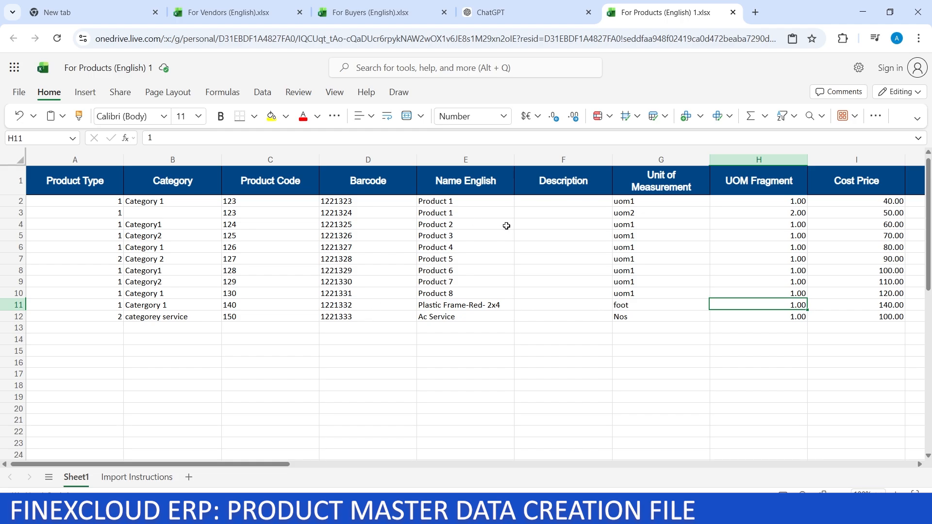
left_click(455, 305)
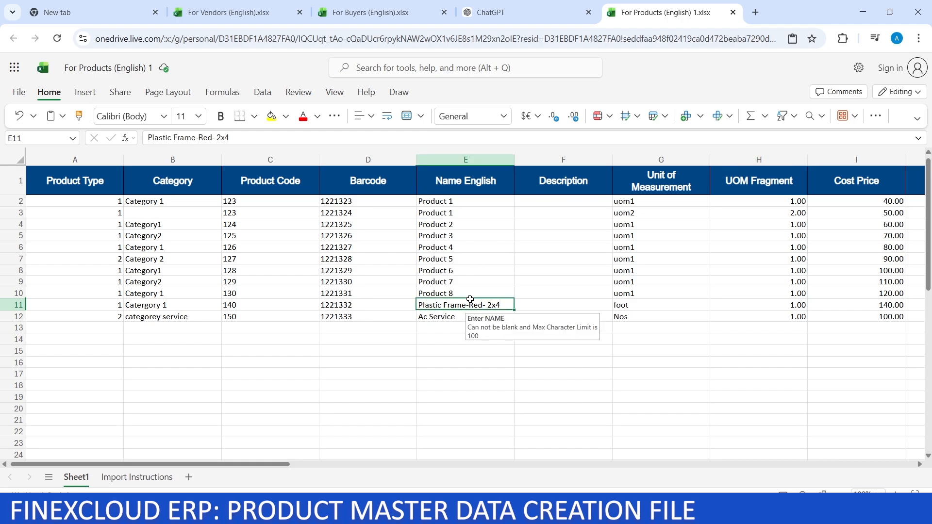
left_click(622, 305)
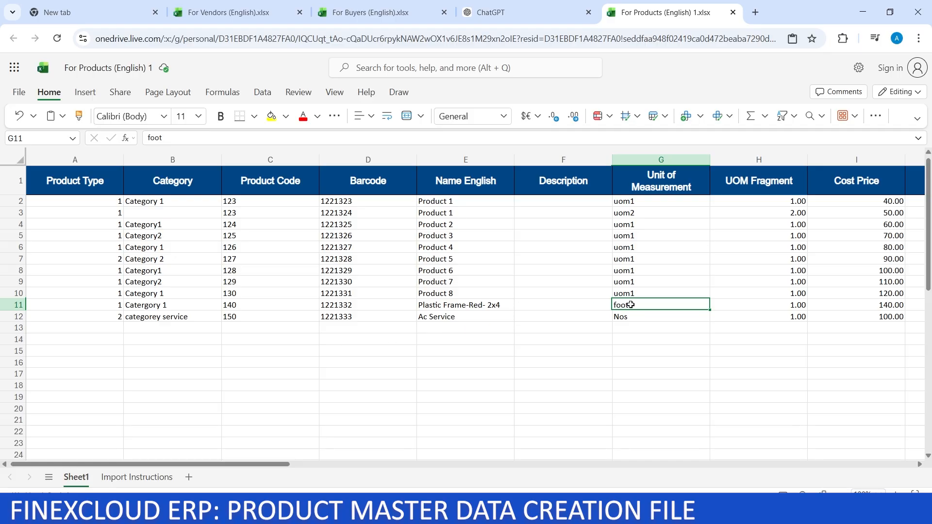
Insert a blank row above the Ac Service row and fill the plastic frame name down into E12 as Plastic Frame-Red- 2x5.
right_click(14, 305)
left_click(59, 170)
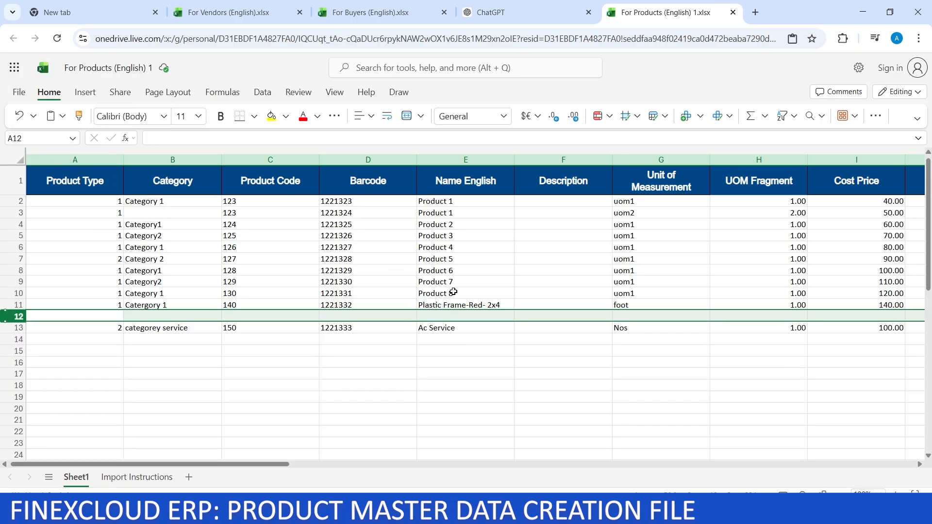
left_click(512, 309)
left_click_drag(512, 308, 513, 316)
In row 12, enter pack as the Unit of Measurement and 10 as the UOM Fragment.
left_click(686, 316)
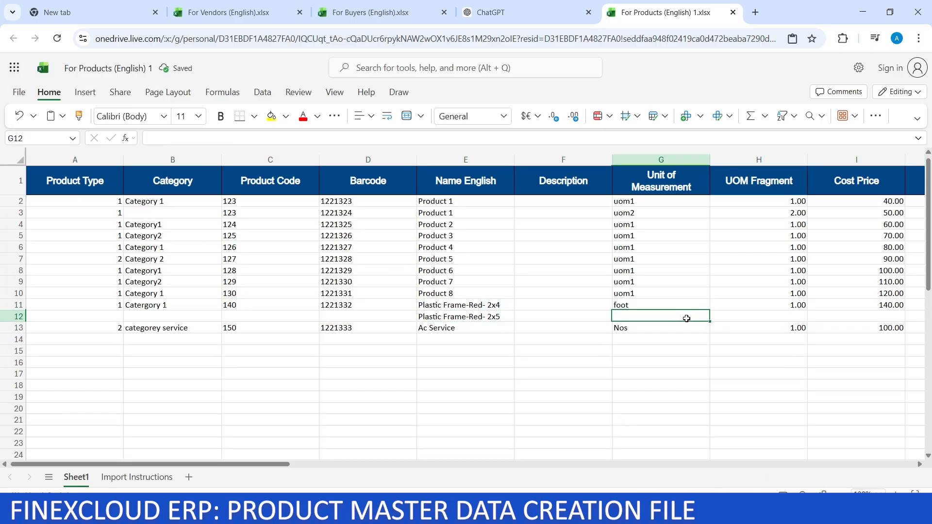
type("pack")
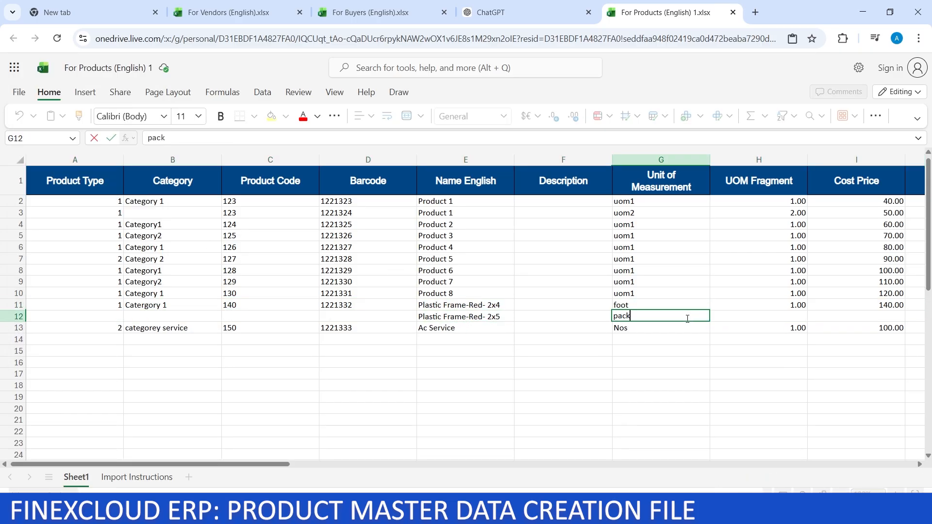
left_click(799, 314)
type("1")
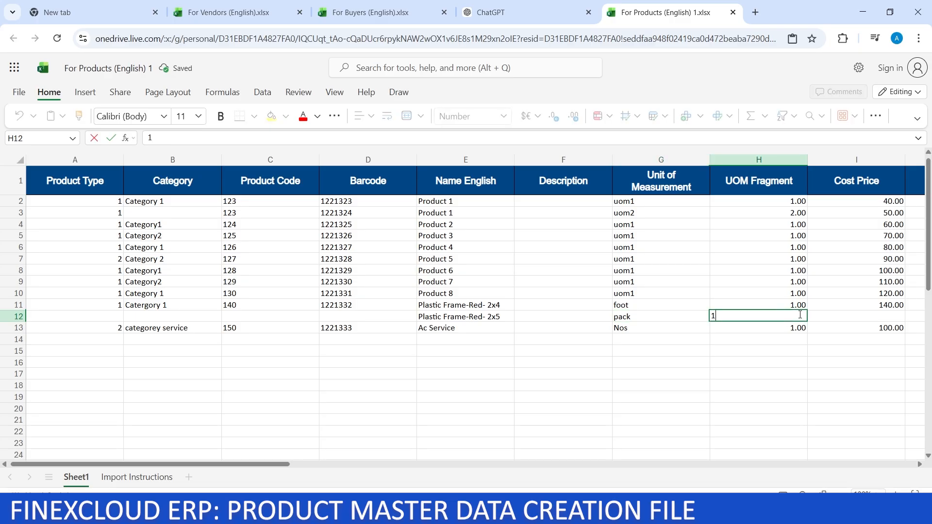
type("0")
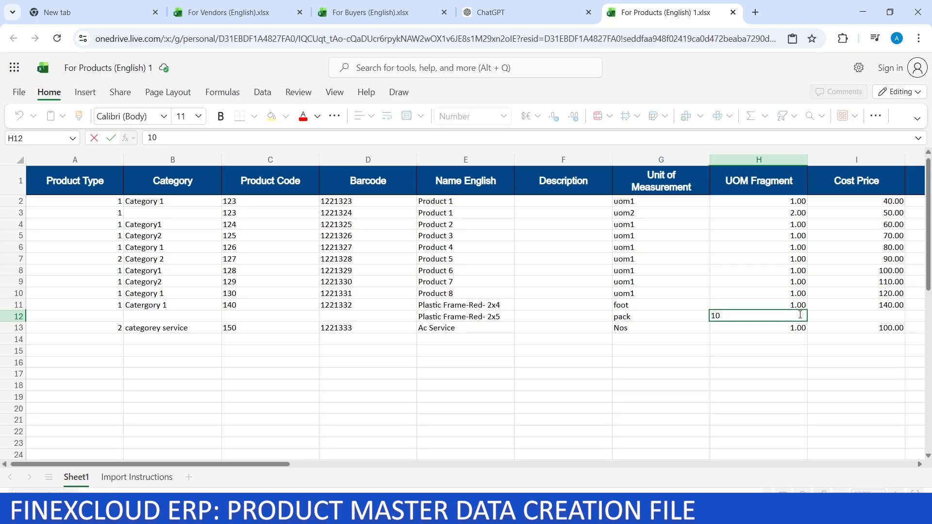
left_click(776, 362)
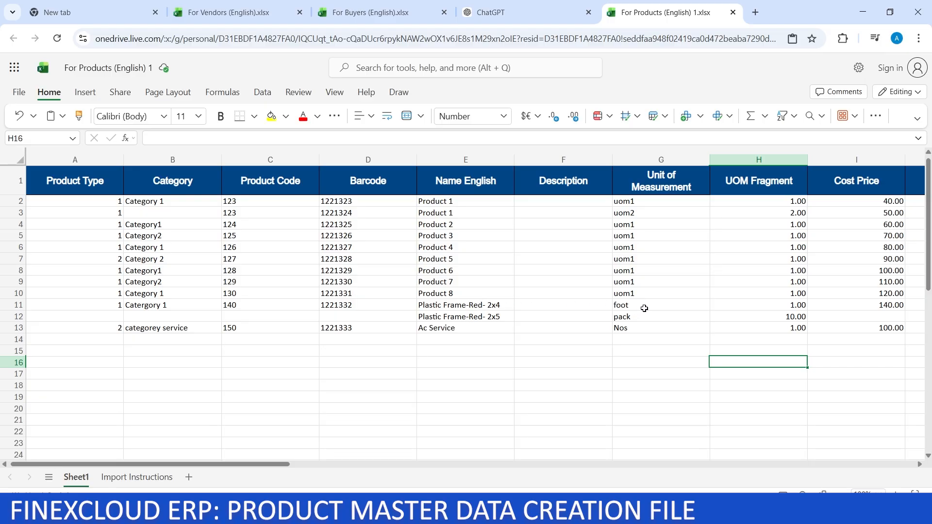
Compare the Unit of Measurement and UOM Fragment cells of the two plastic frame rows, 11 and 12.
left_click(680, 306)
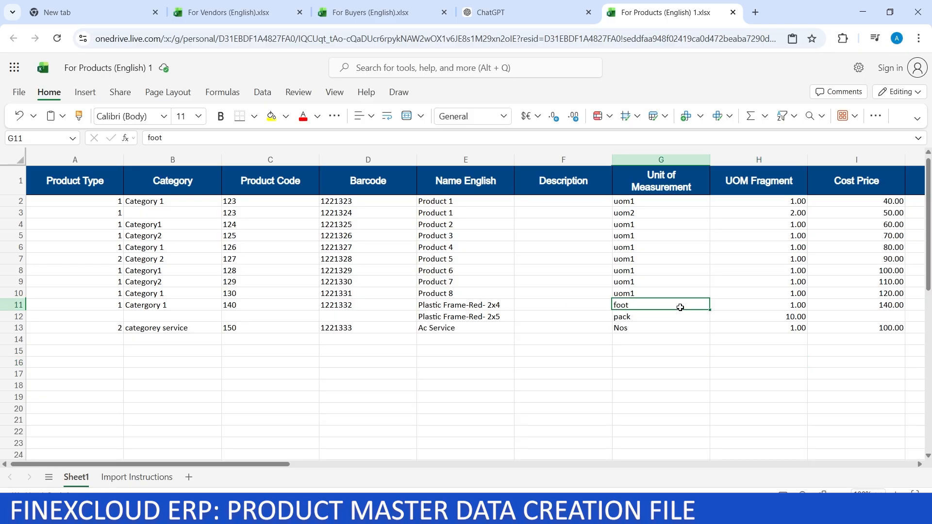
left_click(794, 306)
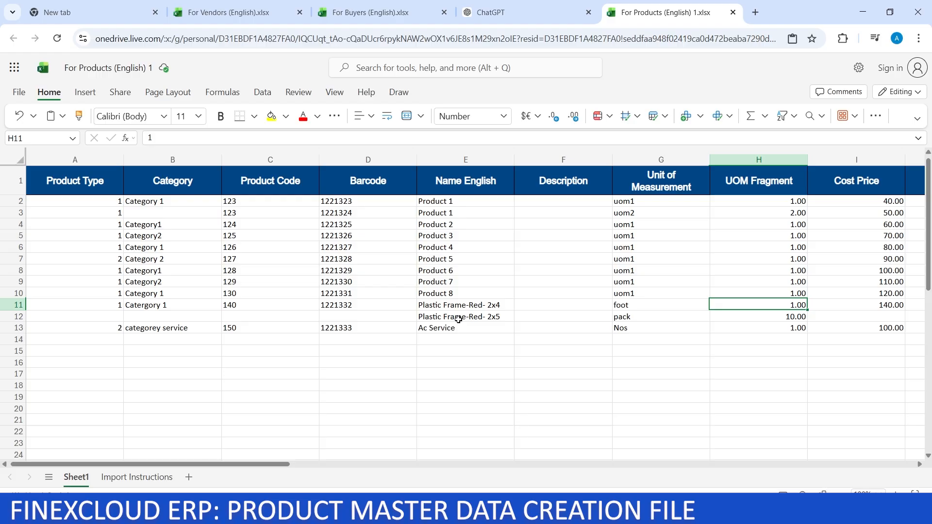
left_click(626, 316)
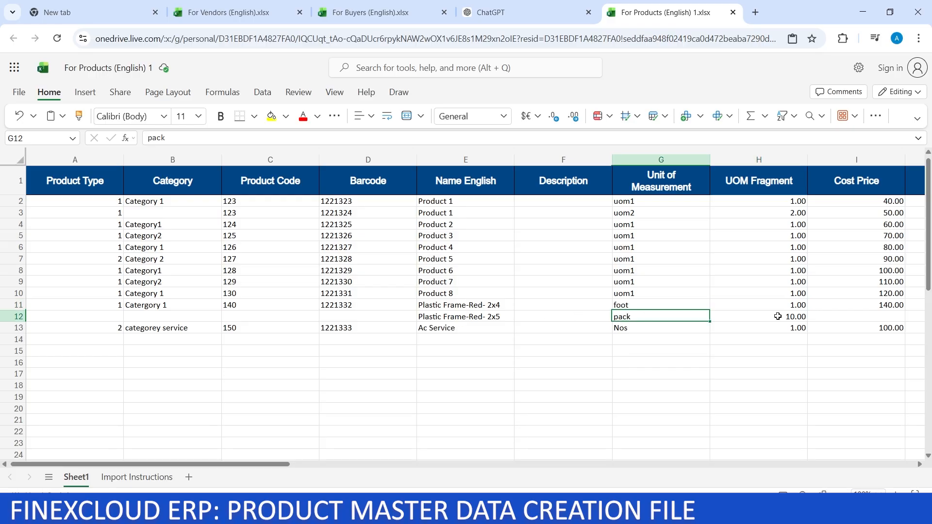
left_click(781, 316)
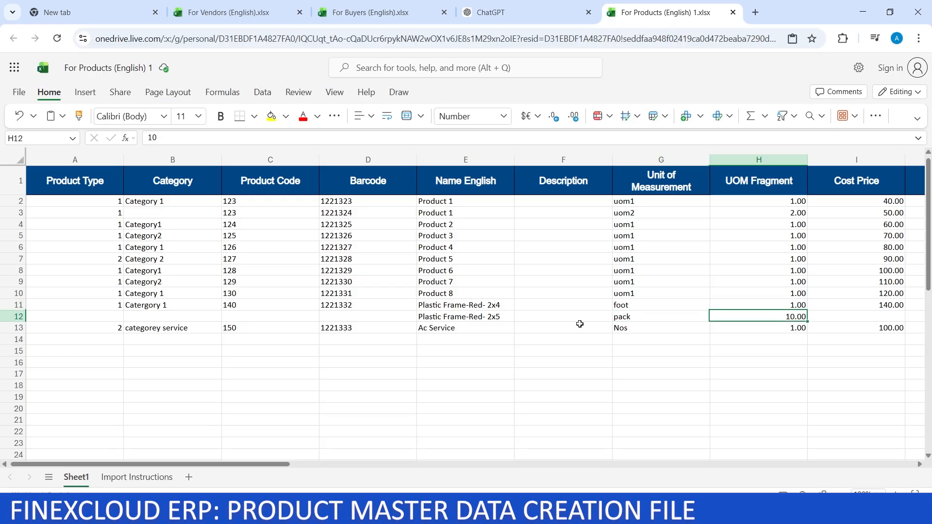
Recheck the plastic frame's UOM Fragment and pack unit, and examine the Cost Price and Sale Price entries in row 11.
left_click(777, 305)
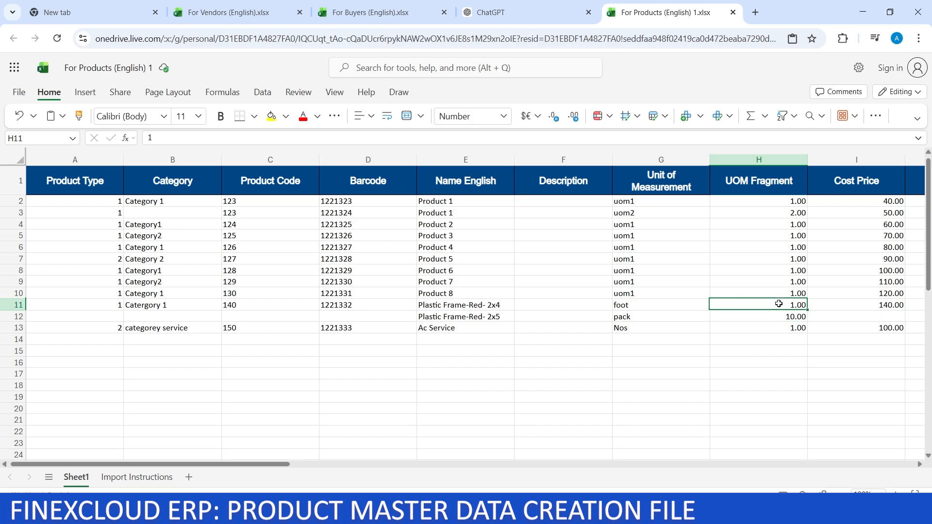
left_click(655, 316)
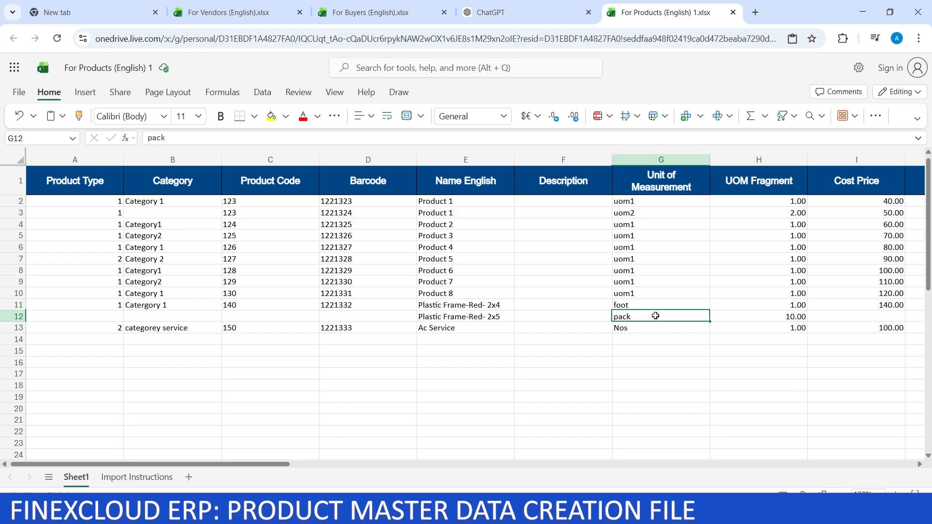
scroll(655, 316, "right", 3)
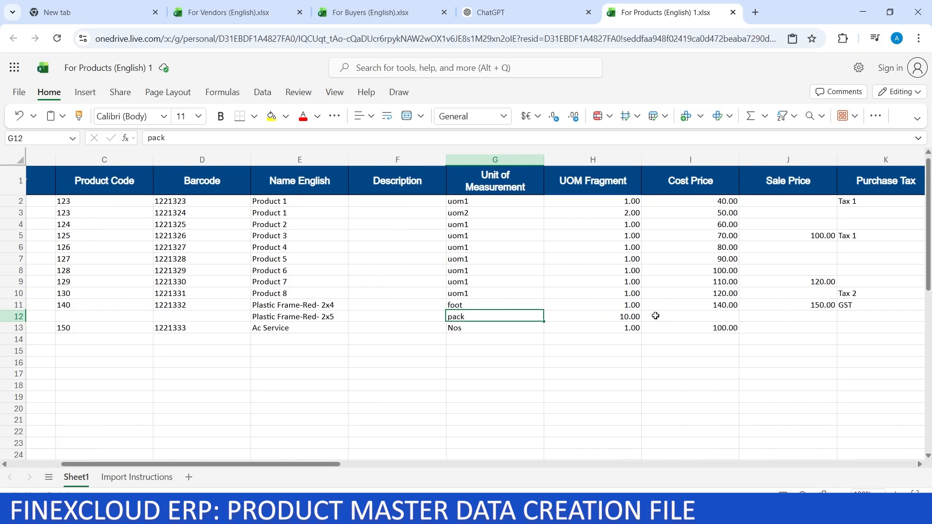
left_click(690, 182)
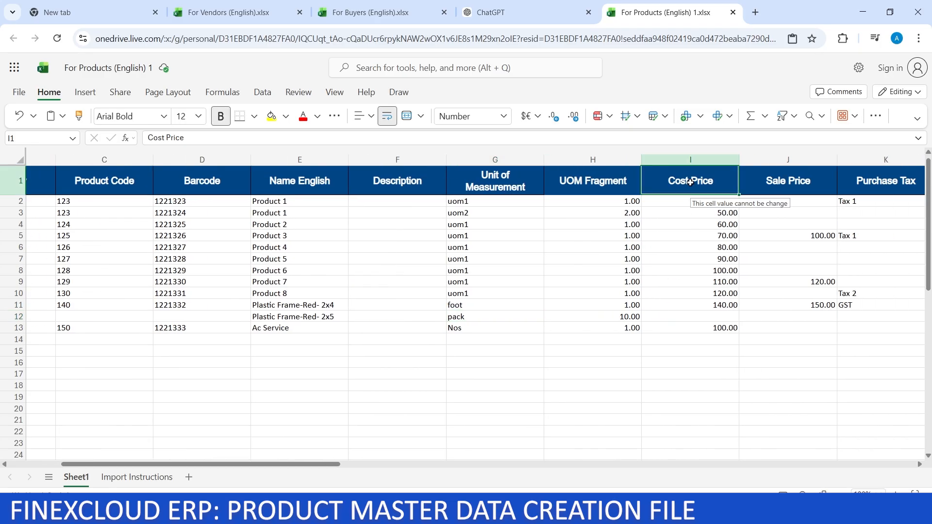
left_click(715, 305)
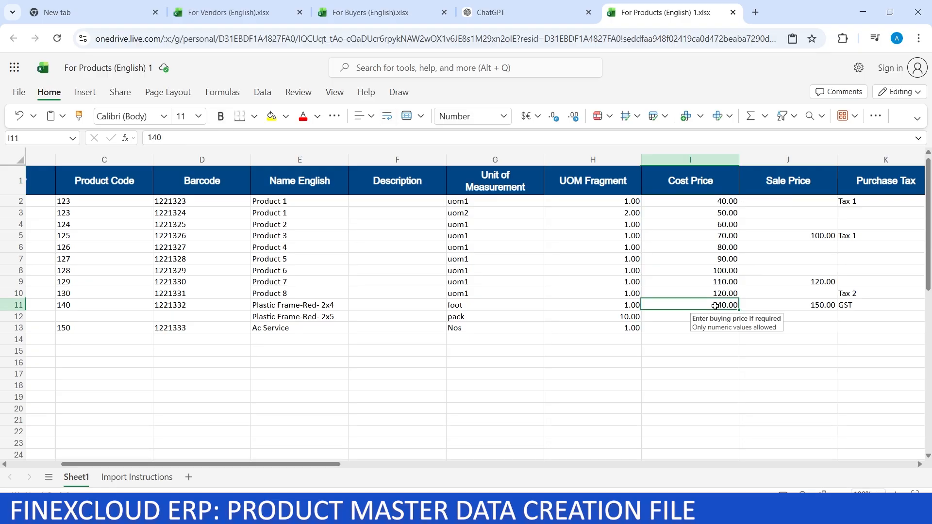
left_click(795, 308)
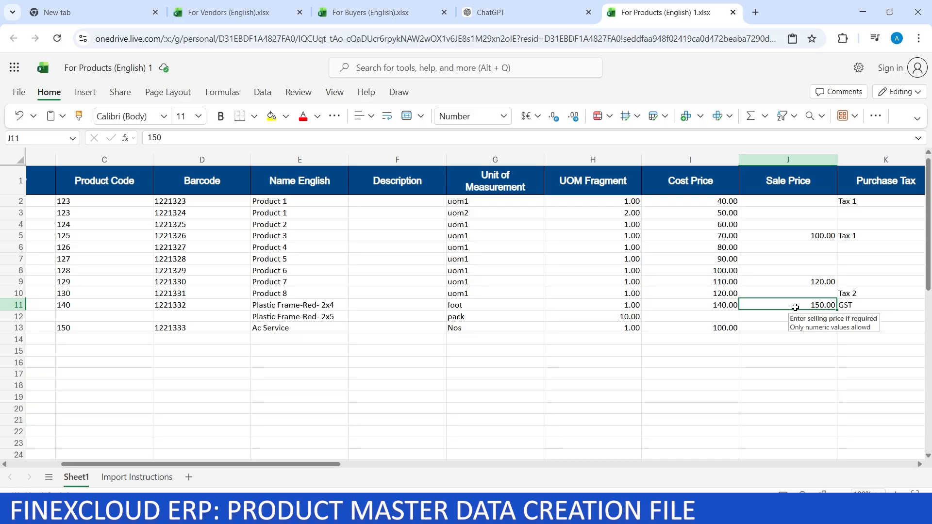
Review the Purchase Tax and Sale Tax entries of the plastic frame in row 11.
scroll(795, 307, "right", 3)
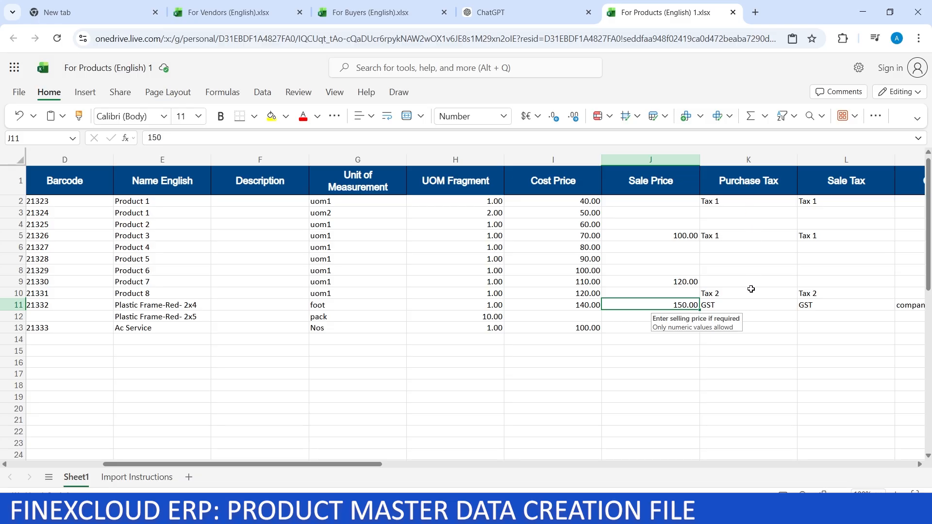
left_click(744, 308)
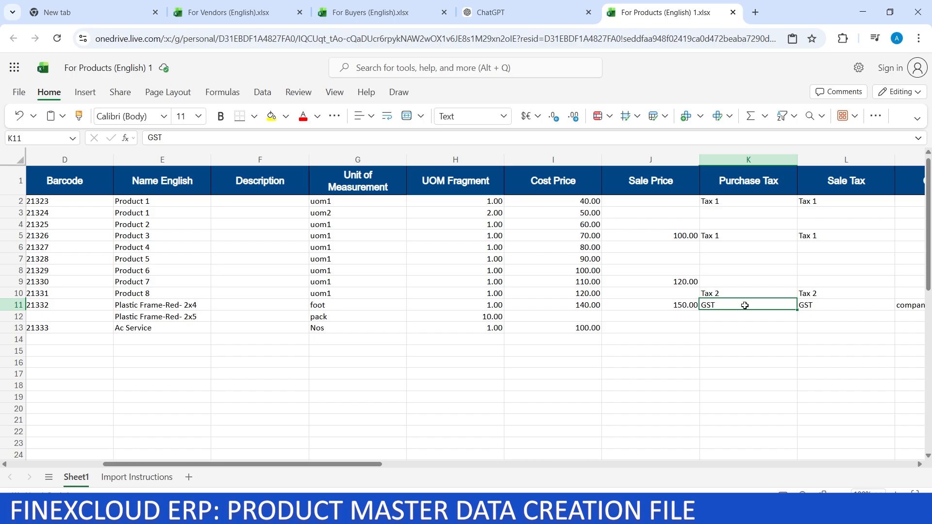
left_click(848, 189)
left_click(822, 304)
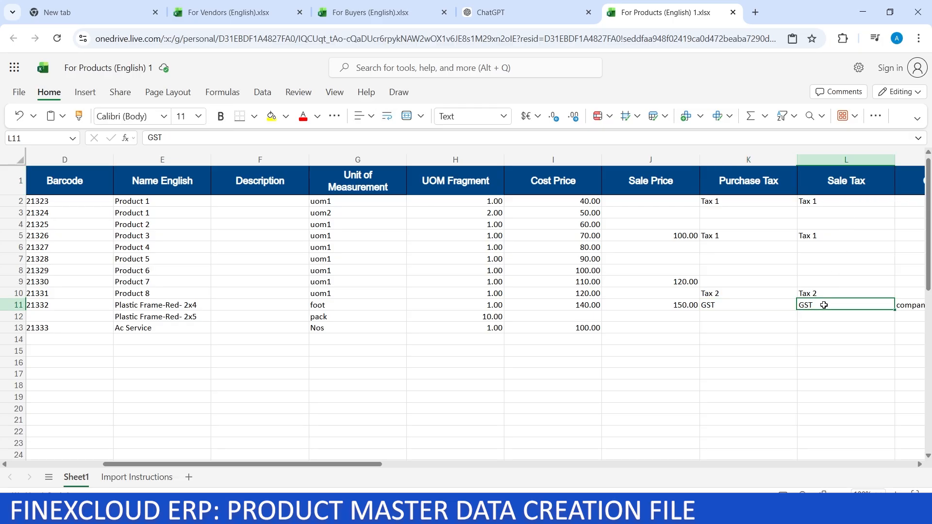
Examine the Company and Vendor entries of the plastic frame in row 11.
scroll(824, 305, "right", 3)
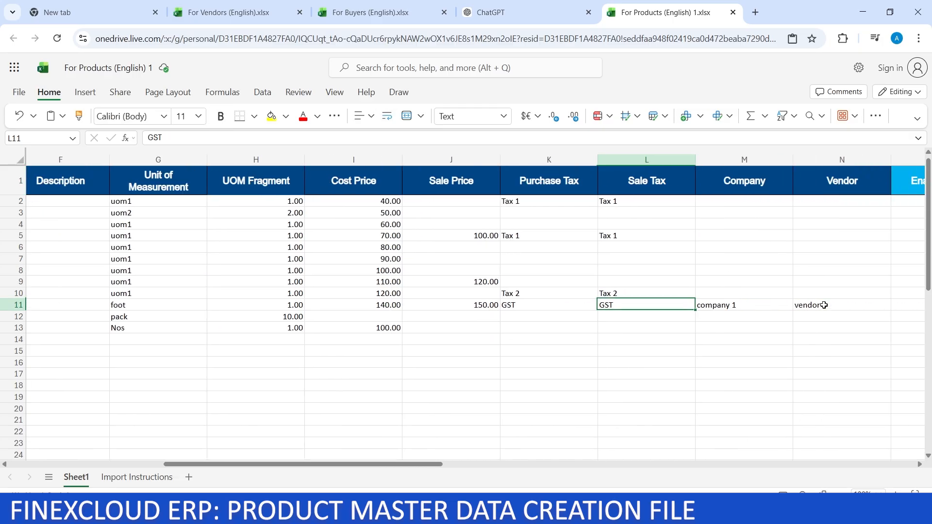
left_click(743, 307)
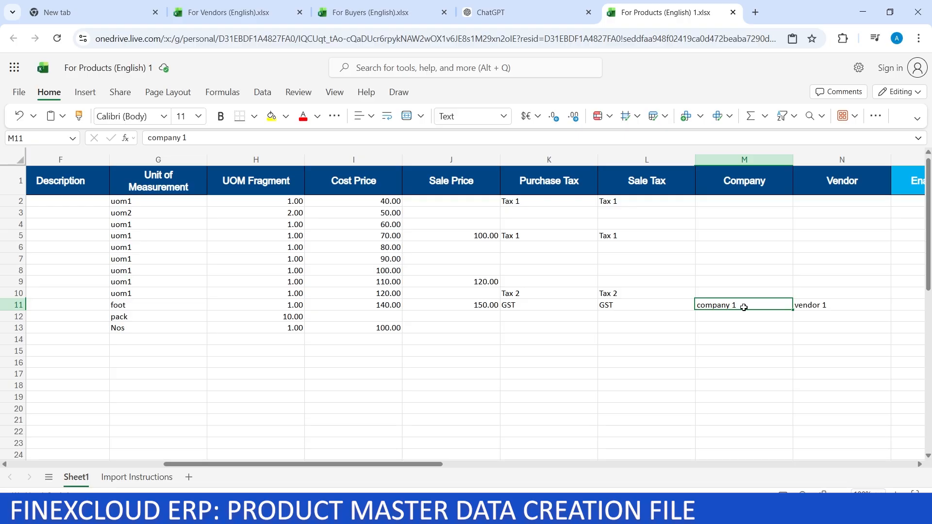
scroll(744, 307, "right", 2)
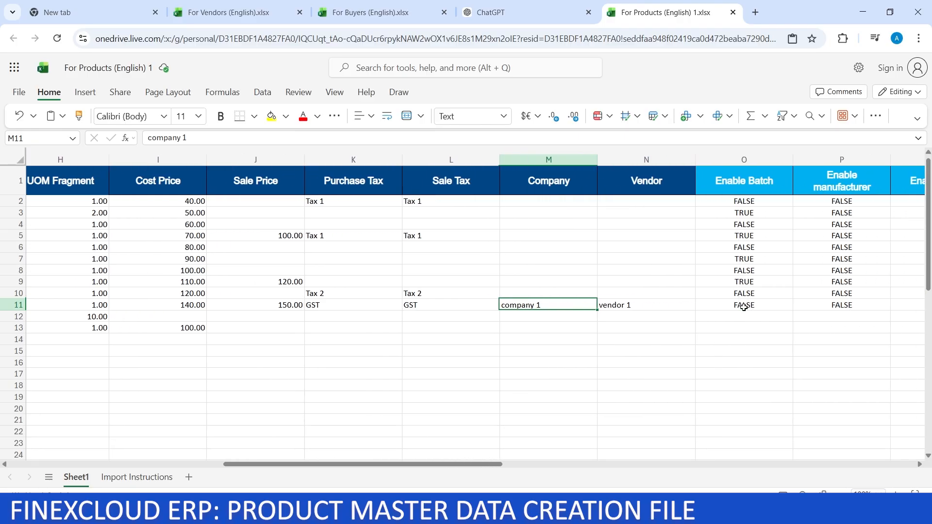
left_click(651, 307)
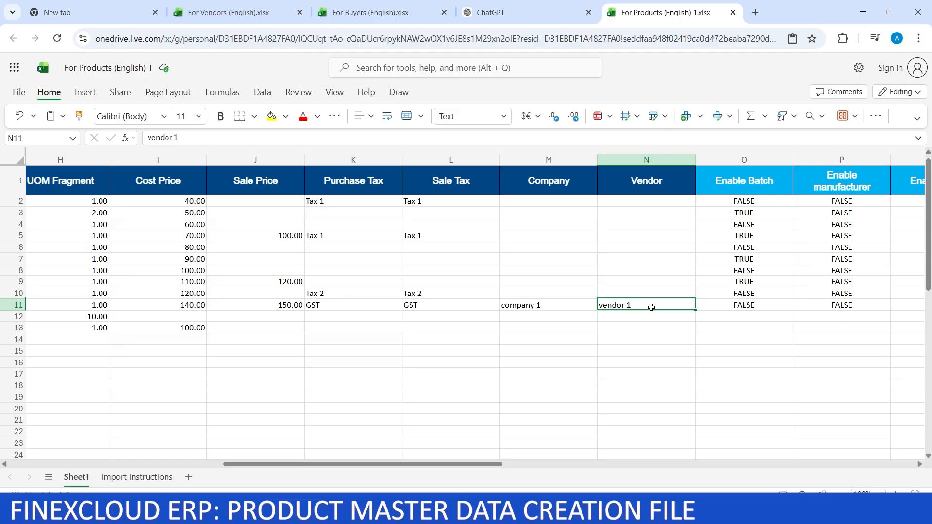
Review the Enable Batch column header and the plastic frame's setting in row 11.
scroll(652, 307, "right", 3)
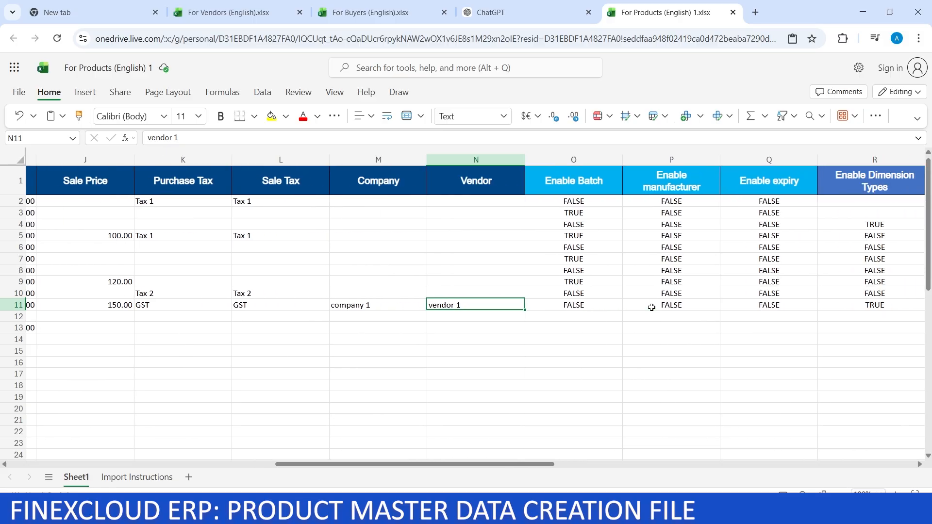
left_click(587, 306)
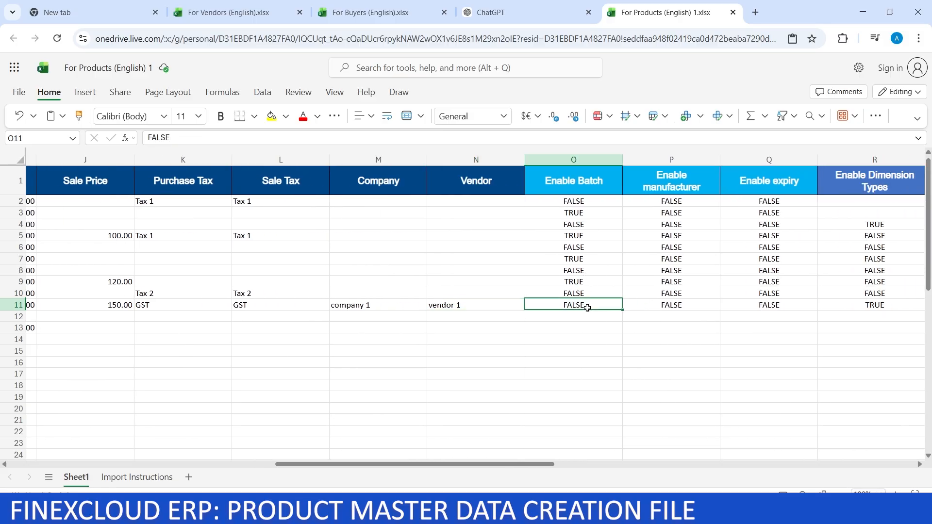
left_click(595, 188)
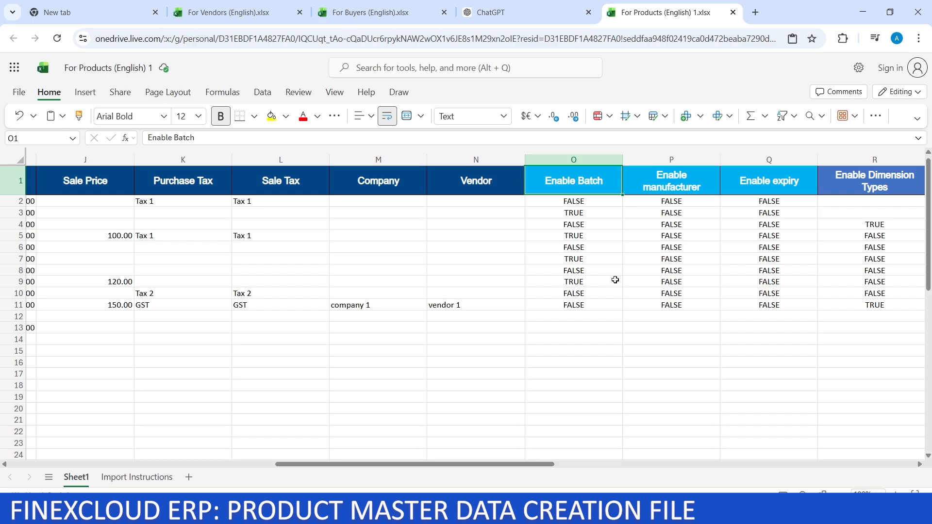
left_click(603, 313)
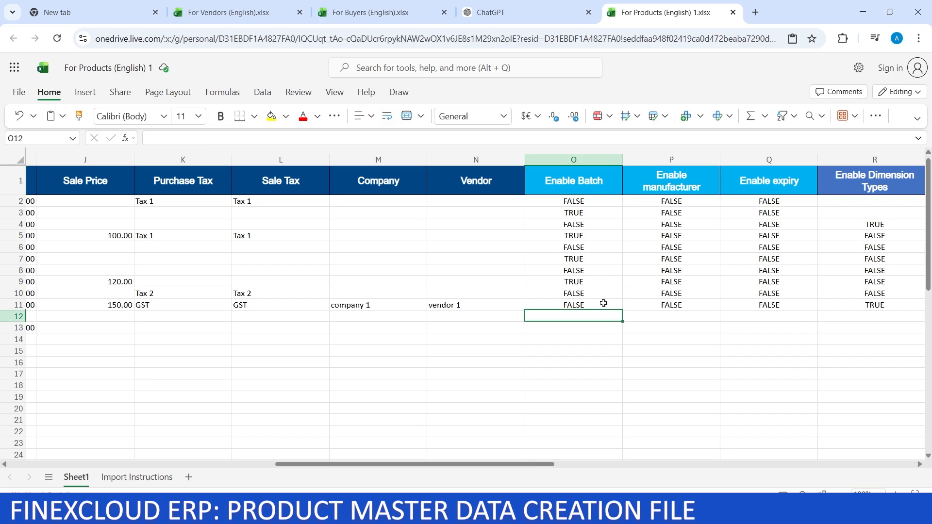
left_click(603, 303)
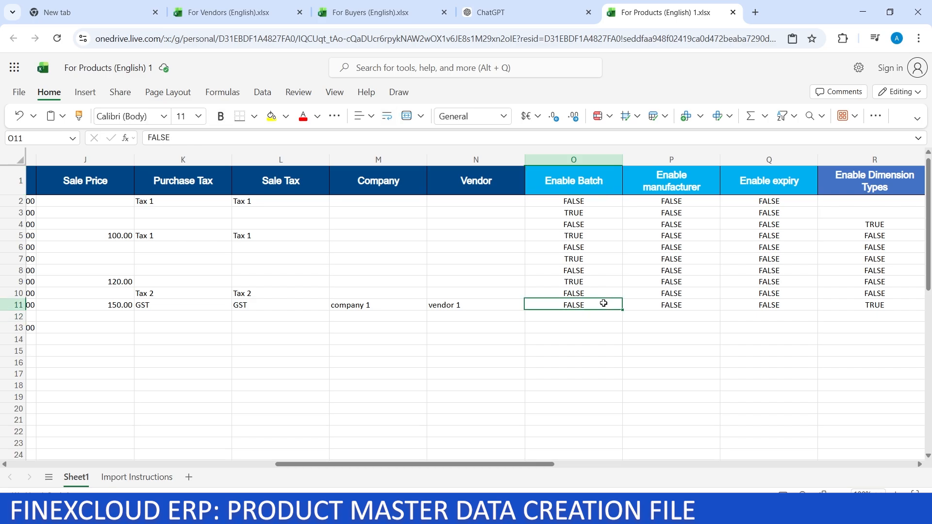
Examine the Enable manufacturer and Enable expiry columns and compare their headers with Enable Batch.
left_click(682, 179)
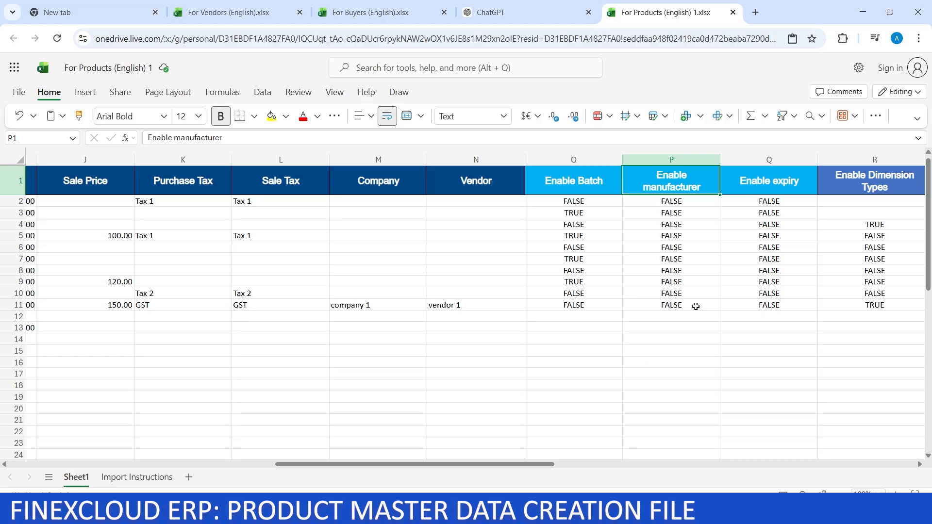
left_click(748, 305)
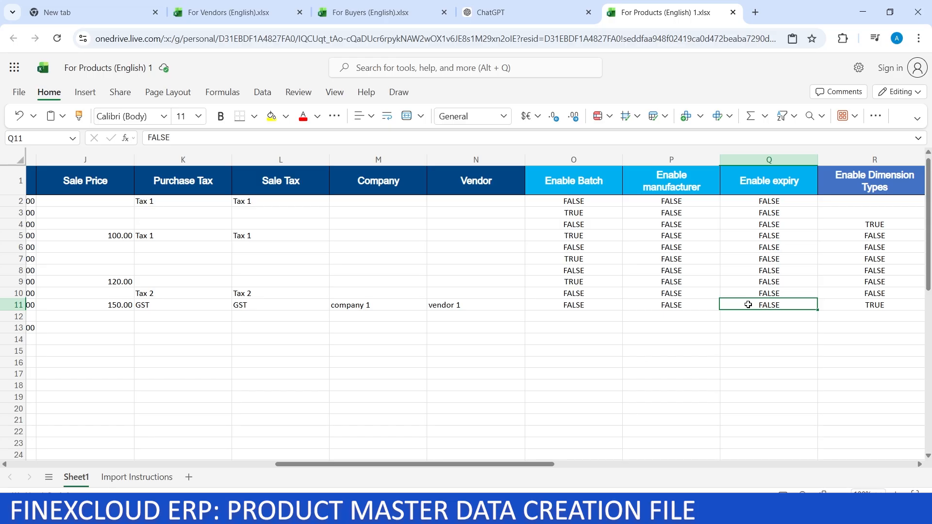
scroll(748, 304, "right", 2)
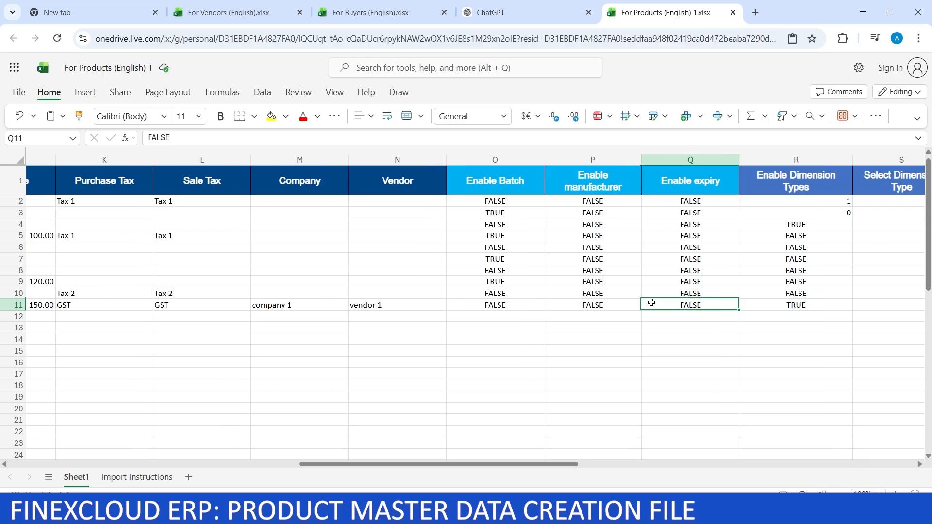
left_click(484, 182)
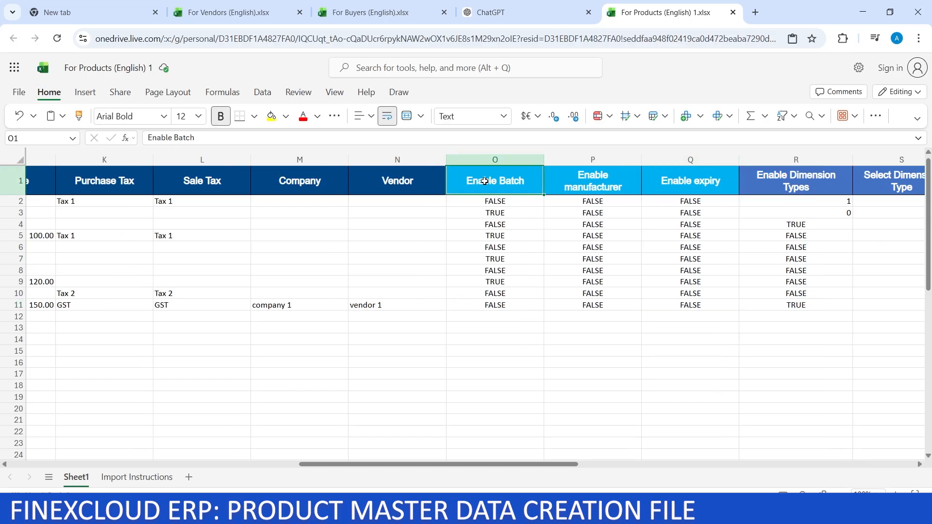
left_click(575, 183)
left_click(672, 186)
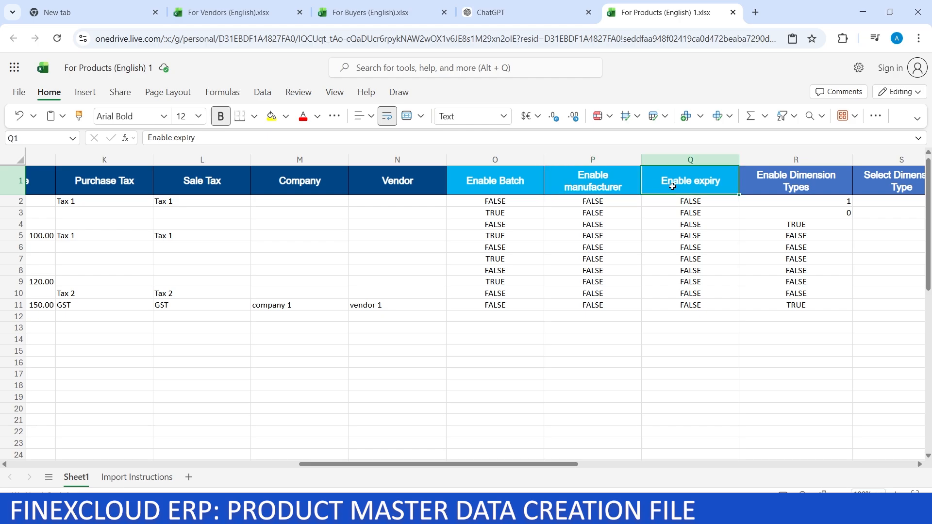
left_click(503, 187)
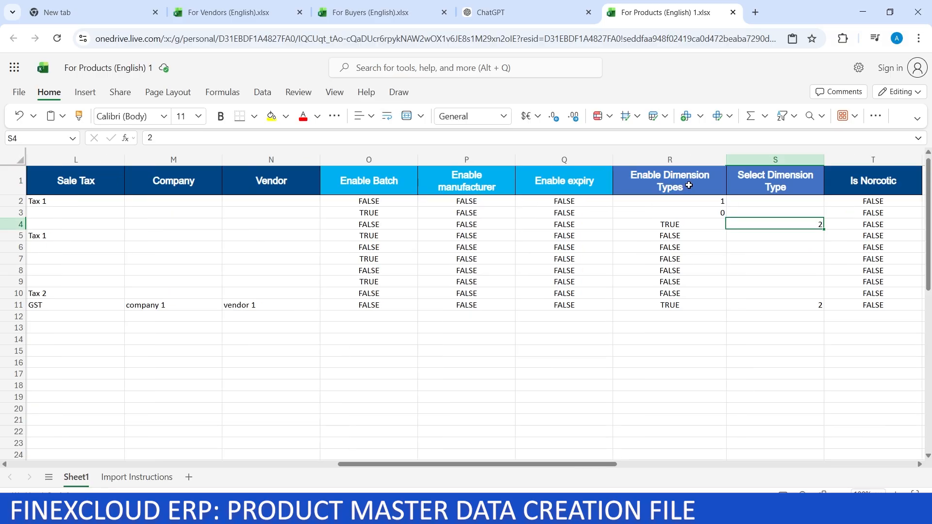
Review the Enable Dimension Types column, comparing its numeric entries in rows 2 and 3 with the TRUE/FALSE entries in rows 4 and 5.
left_click(689, 185)
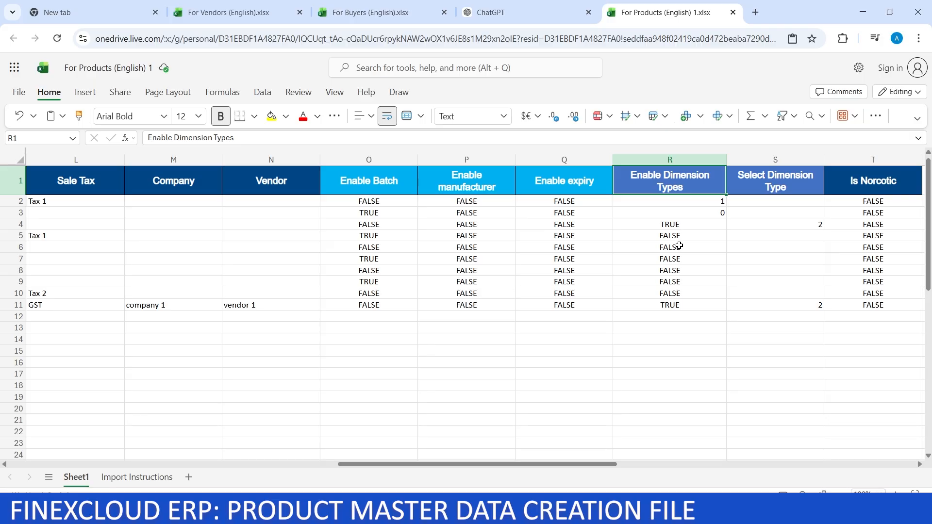
left_click(692, 200)
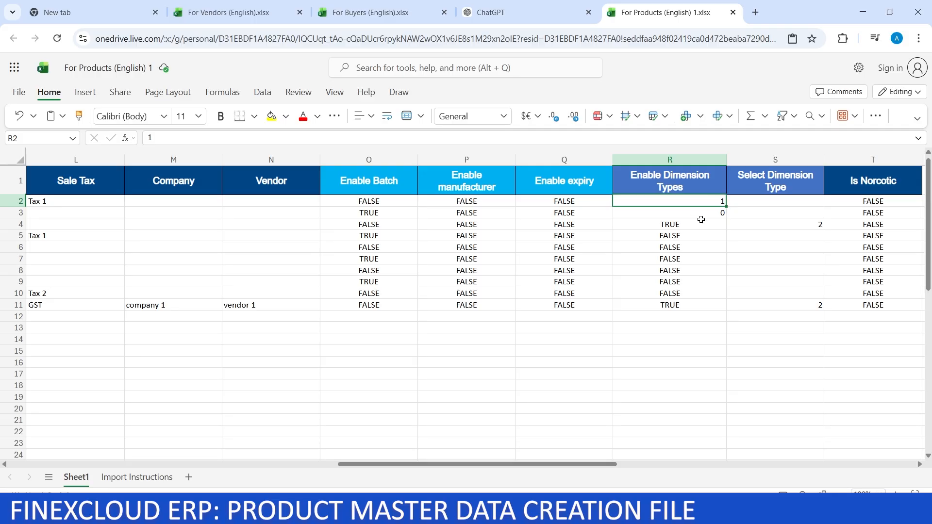
left_click(707, 320)
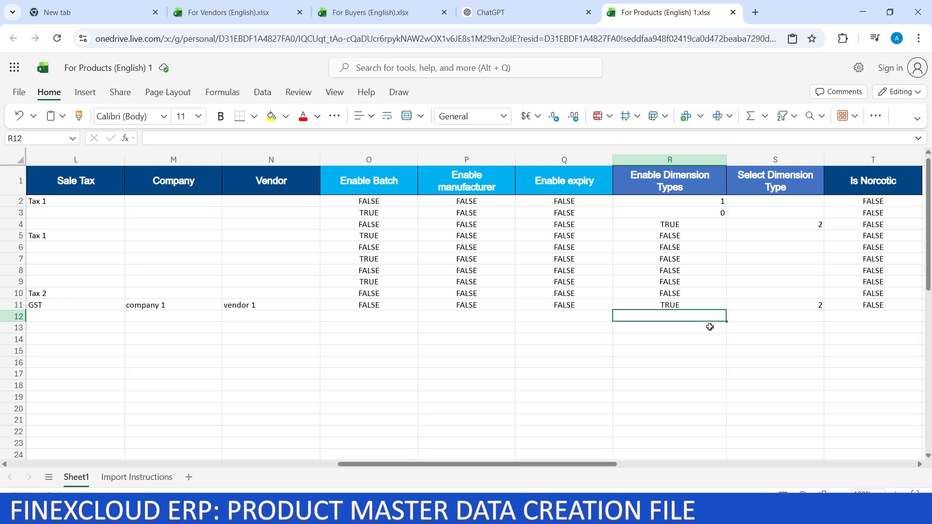
left_click(709, 327)
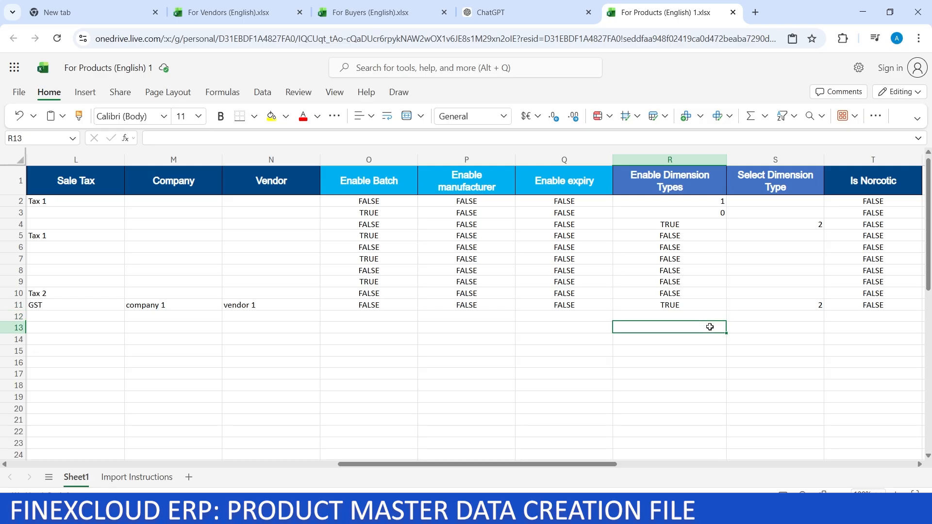
left_click(707, 215)
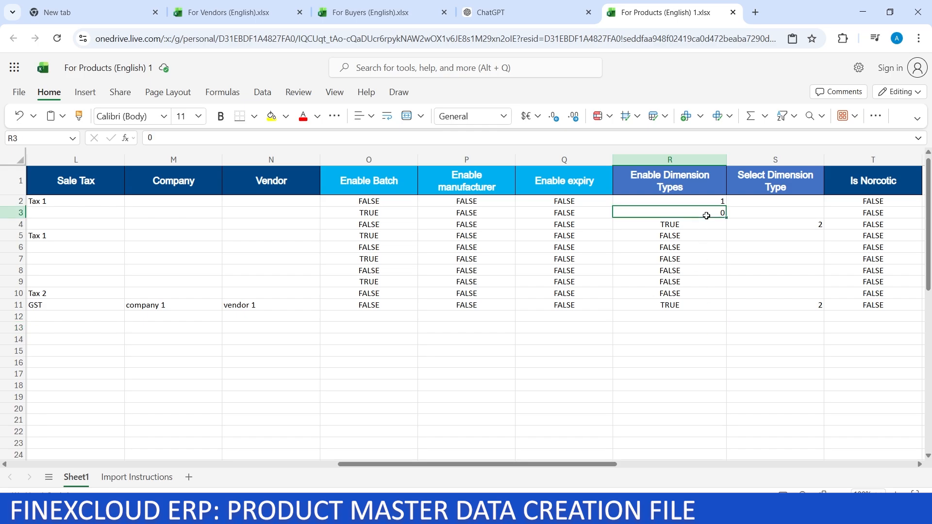
left_click(684, 226)
left_click(685, 237)
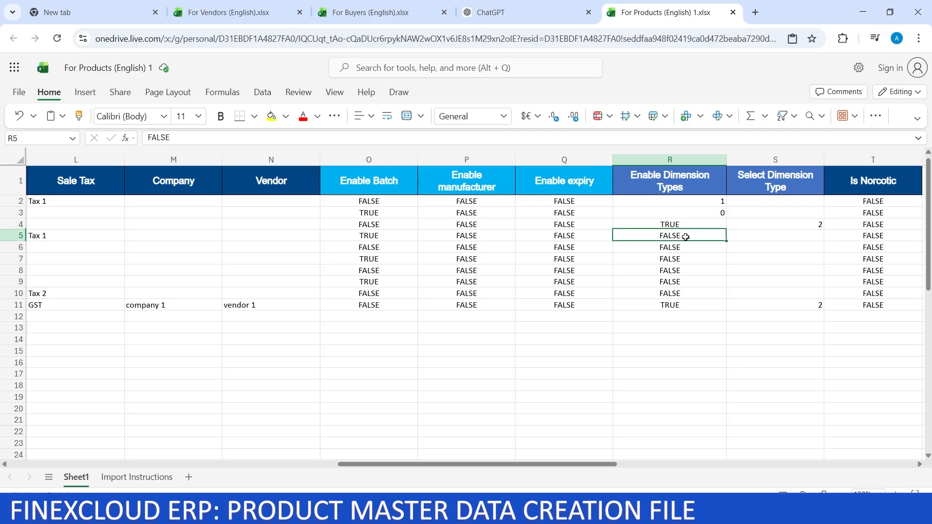
left_click(685, 227)
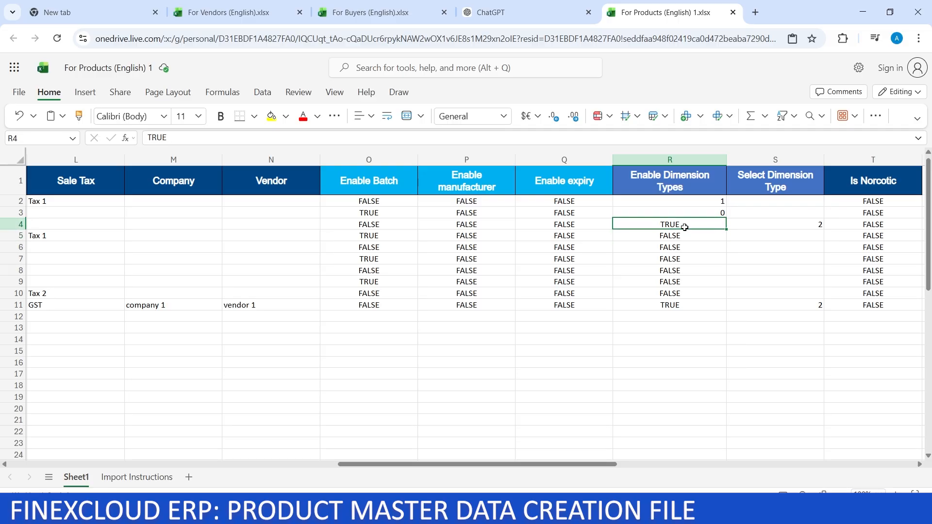
Examine the Select Dimension Type header and its row 4 entry, and the Is Norcotic setting in row 11.
left_click(801, 185)
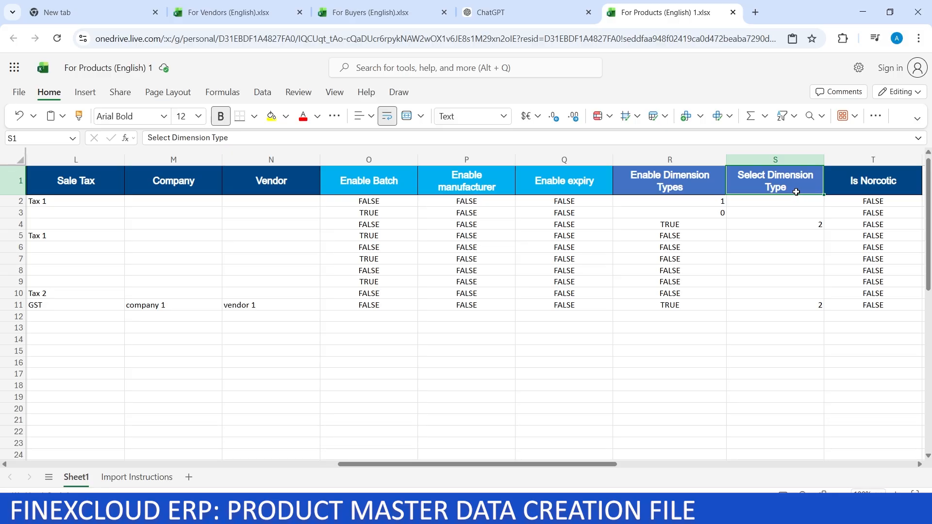
left_click(794, 227)
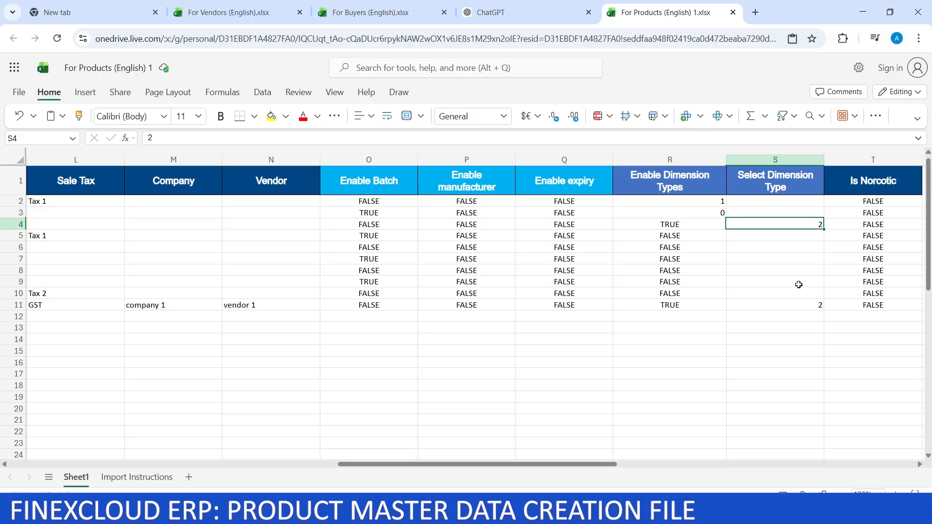
scroll(798, 285, "right", 2)
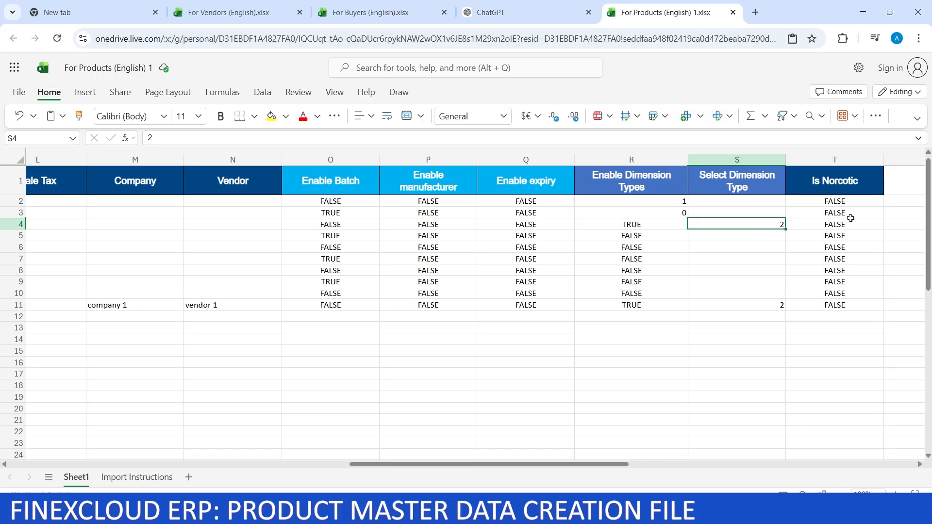
left_click(841, 305)
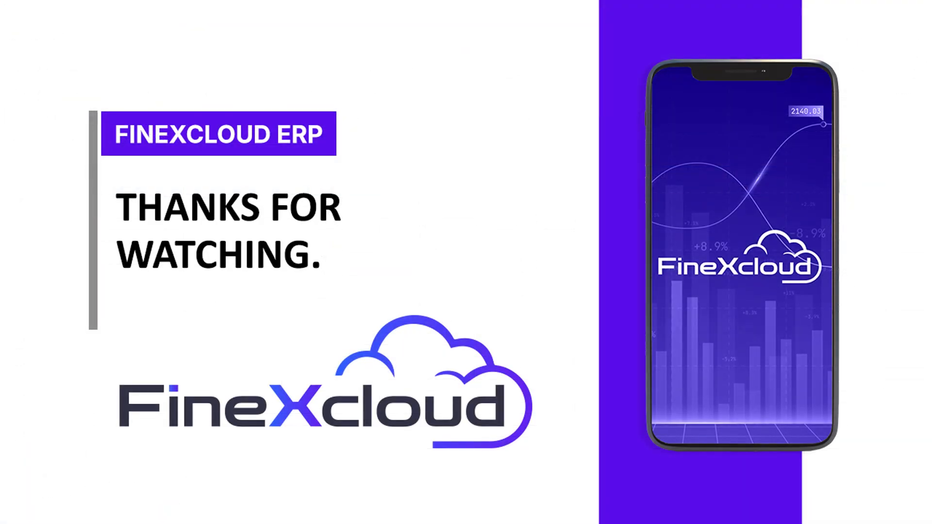